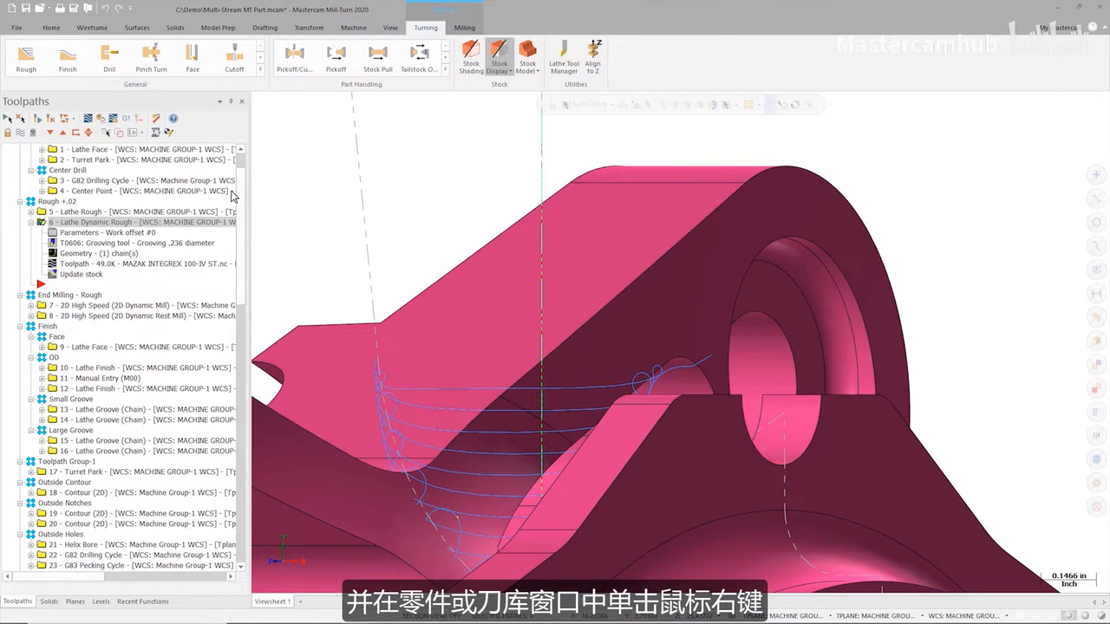
Create a new 3D tool from the Lathe Dynamic Rough operation's parameters and set its type to External grooving
left_click(121, 234)
right_click(177, 190)
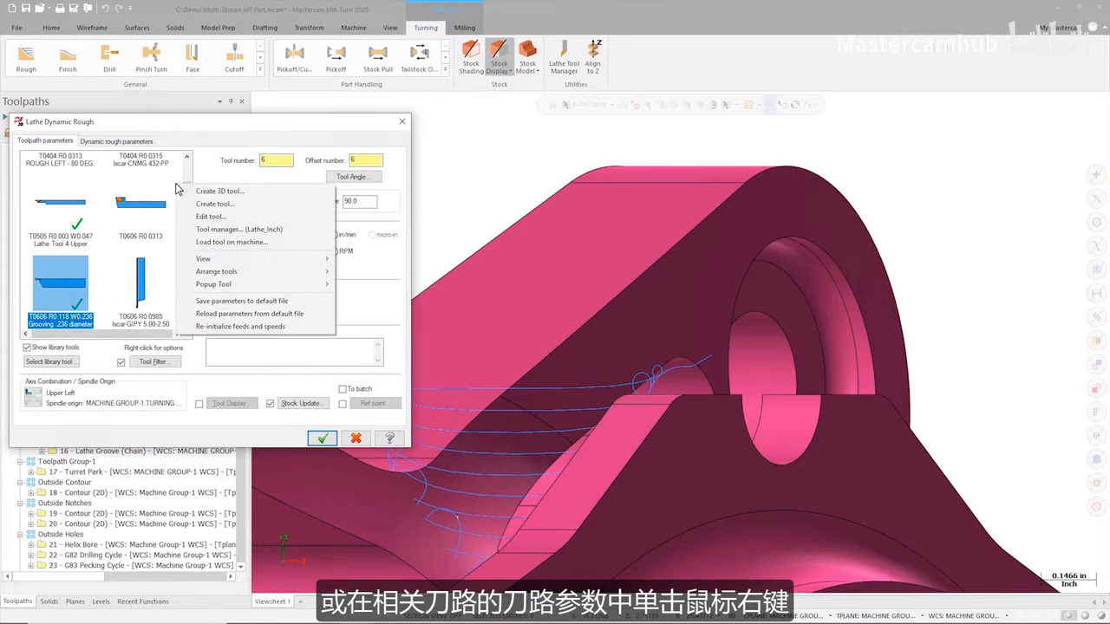
left_click(185, 192)
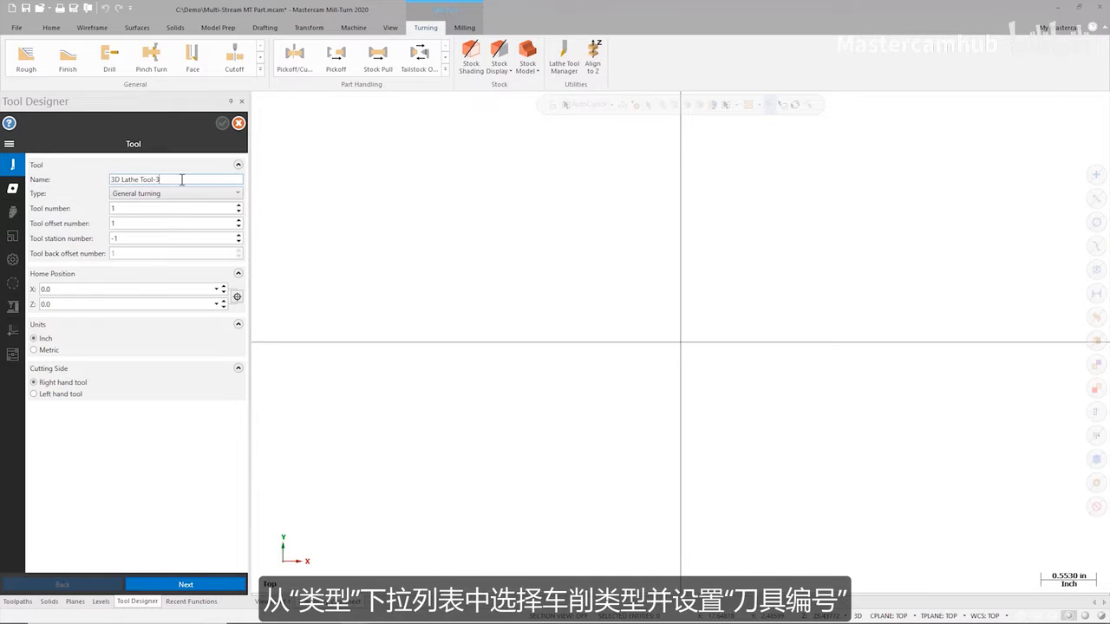
left_click(182, 194)
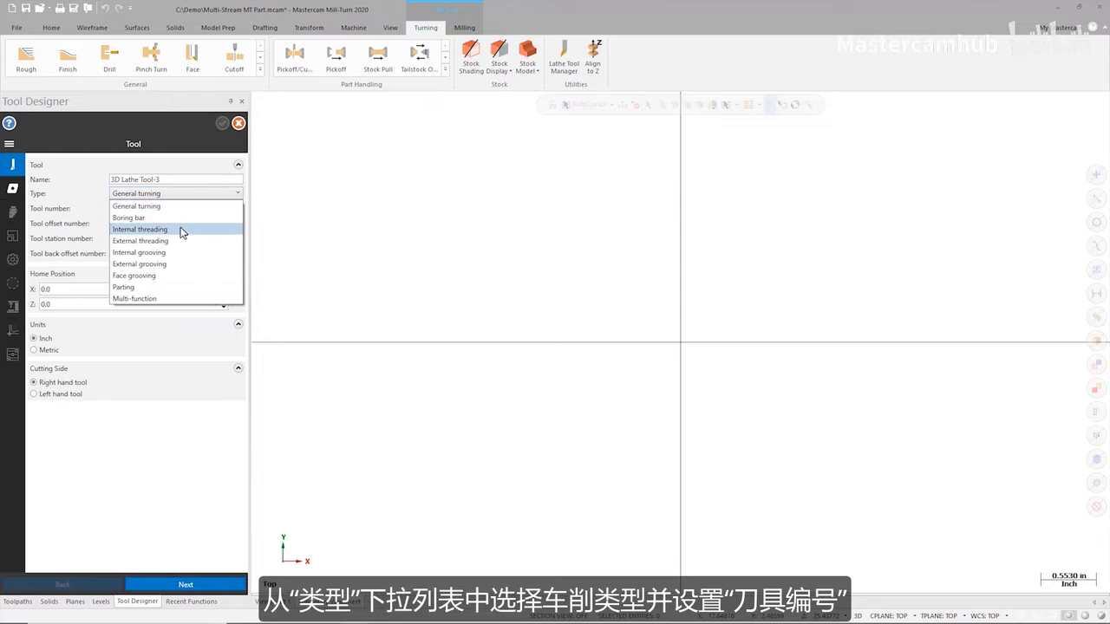
left_click(181, 264)
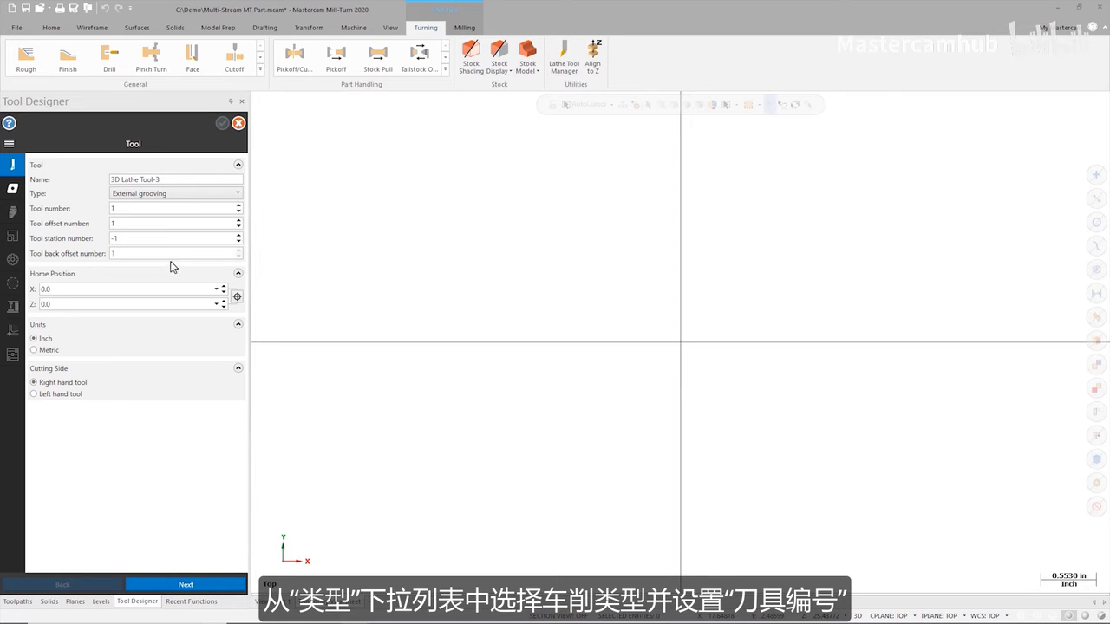
Import the STEP file GIPY 5.00-2.50 as the tool's insert model
left_click(12, 188)
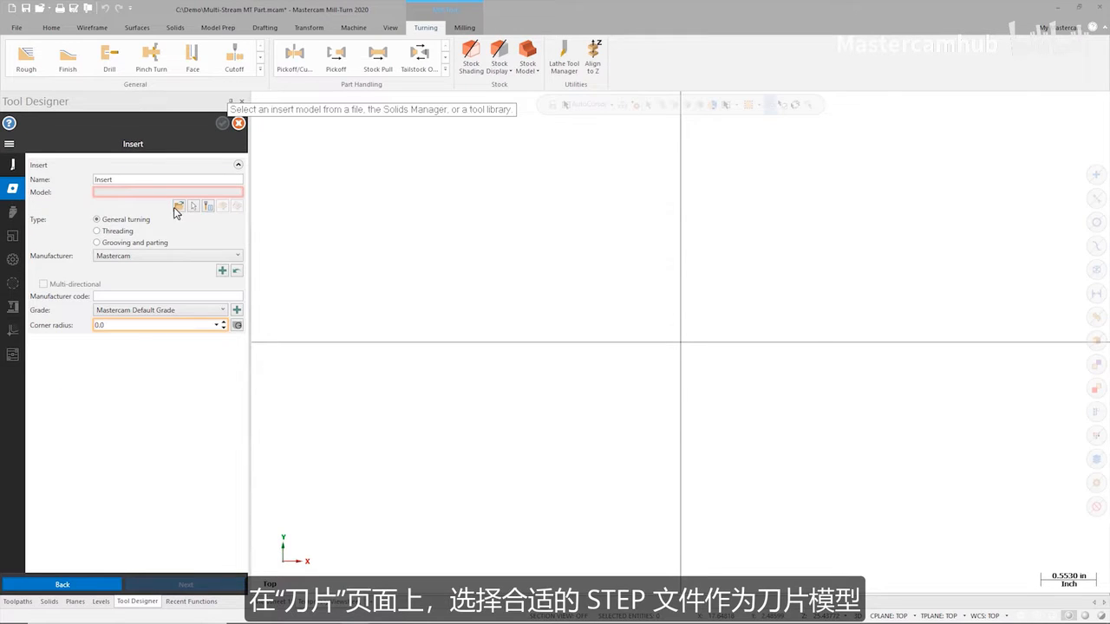
left_click(179, 208)
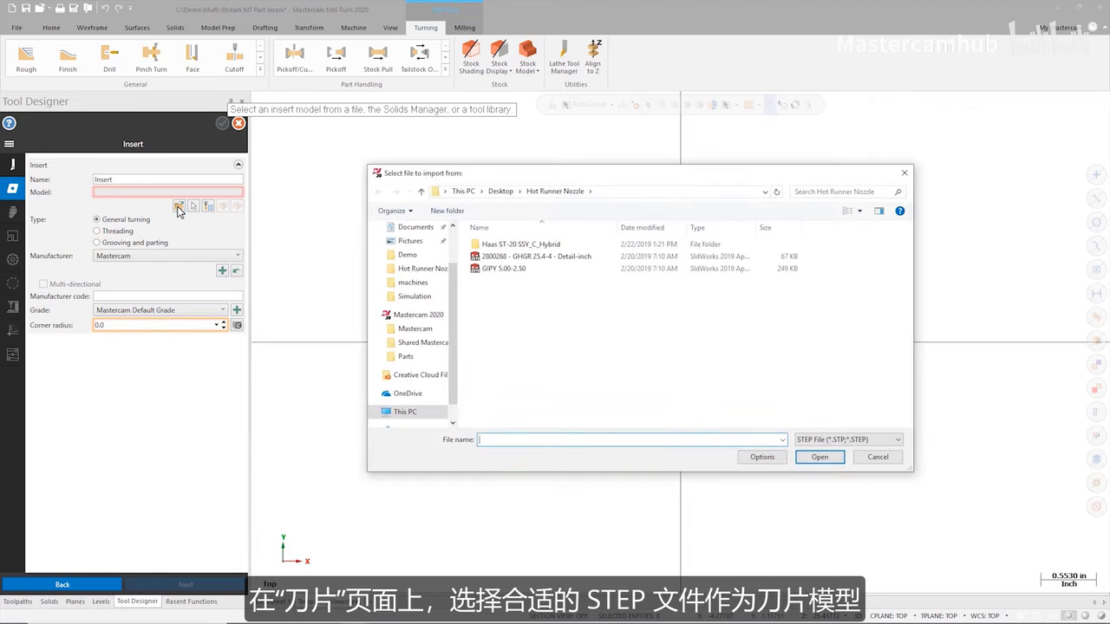
left_click(503, 272)
left_click(818, 457)
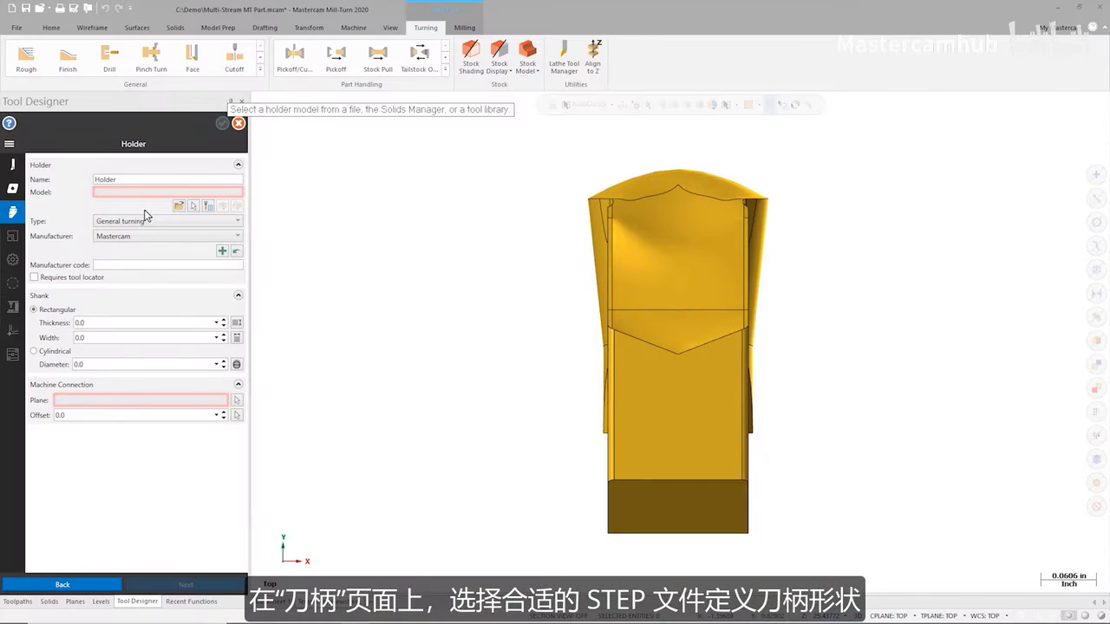
Import the STEP file 2800268 - GHGR 25.4-4 - Detail-inch as the holder and set its back face as the machine connection plane
left_click(178, 207)
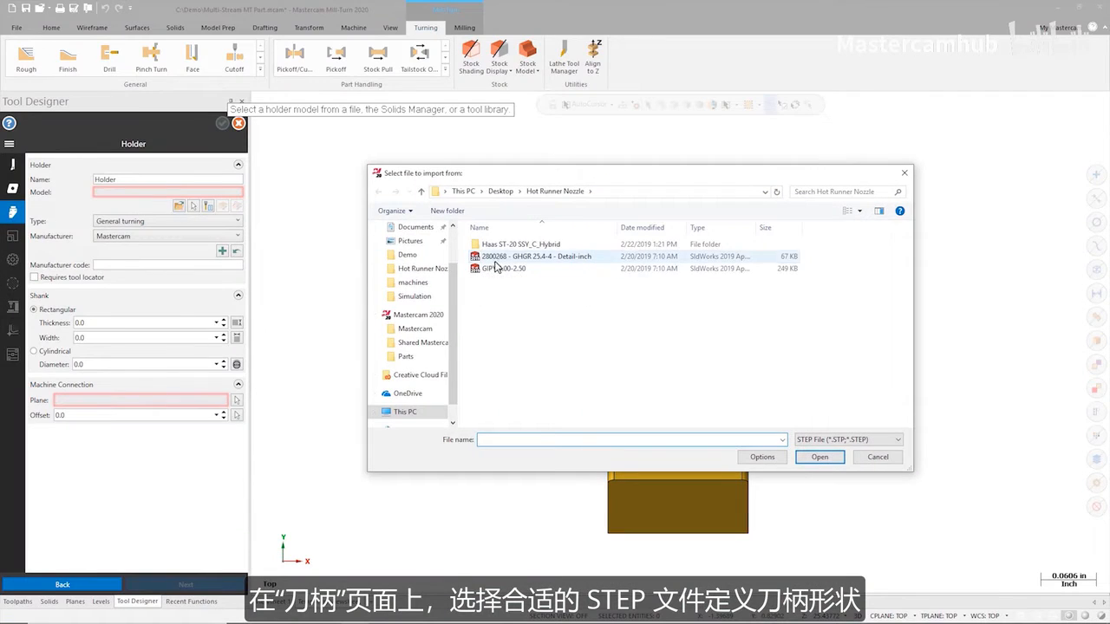
left_click(824, 454)
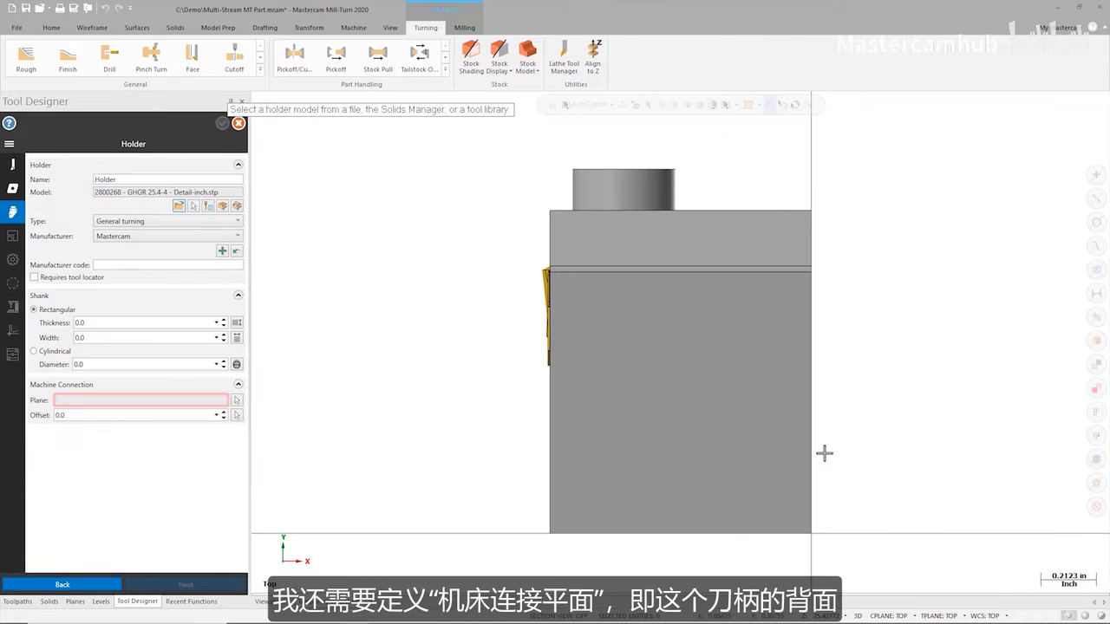
left_click(241, 404)
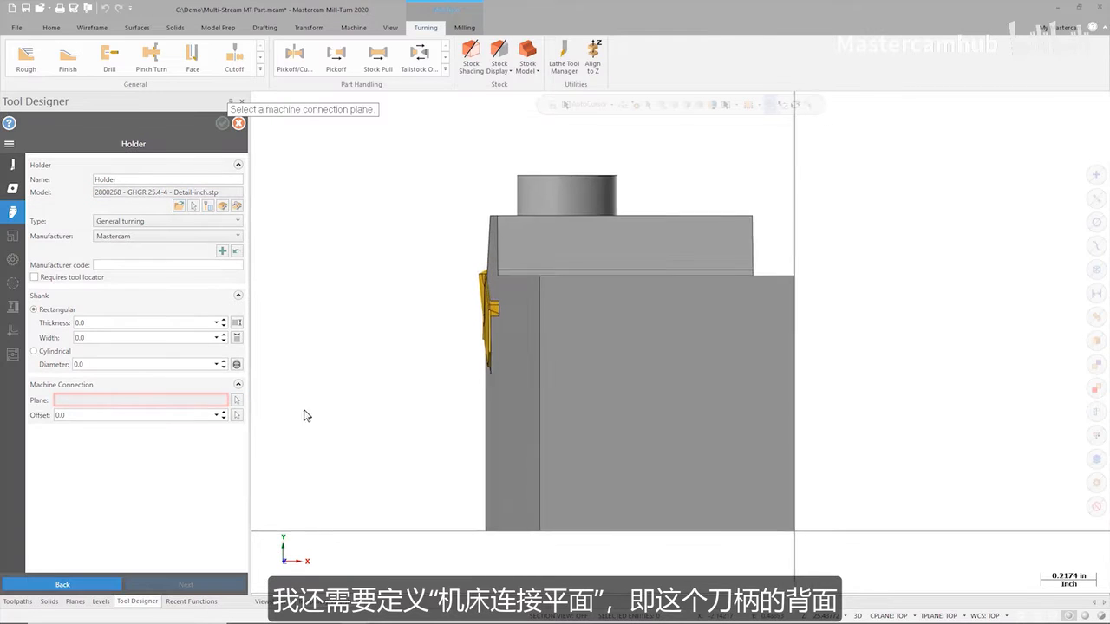
left_click(635, 414)
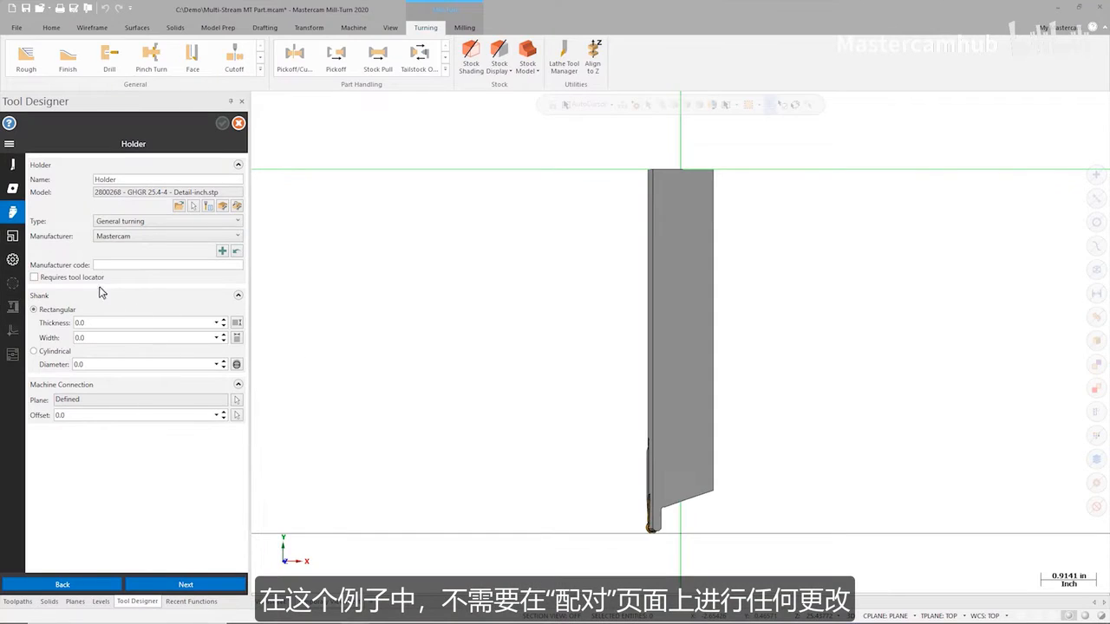
Review the mating between insert and holder, and define the tool's cutting plane level with the holder's clamp-screw face
left_click(13, 236)
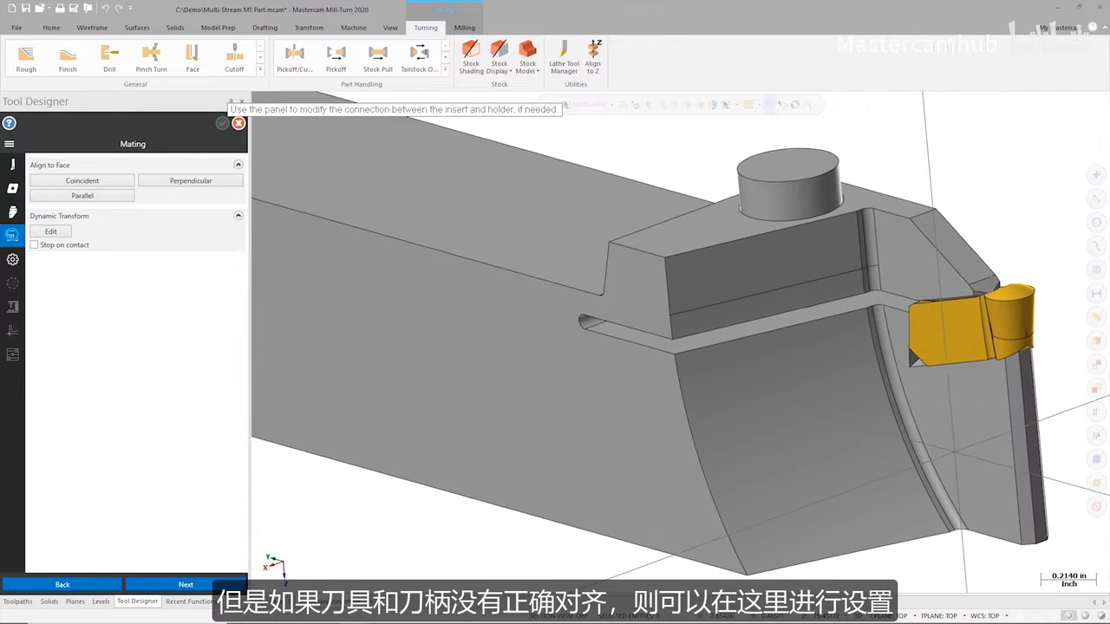
left_click(13, 261)
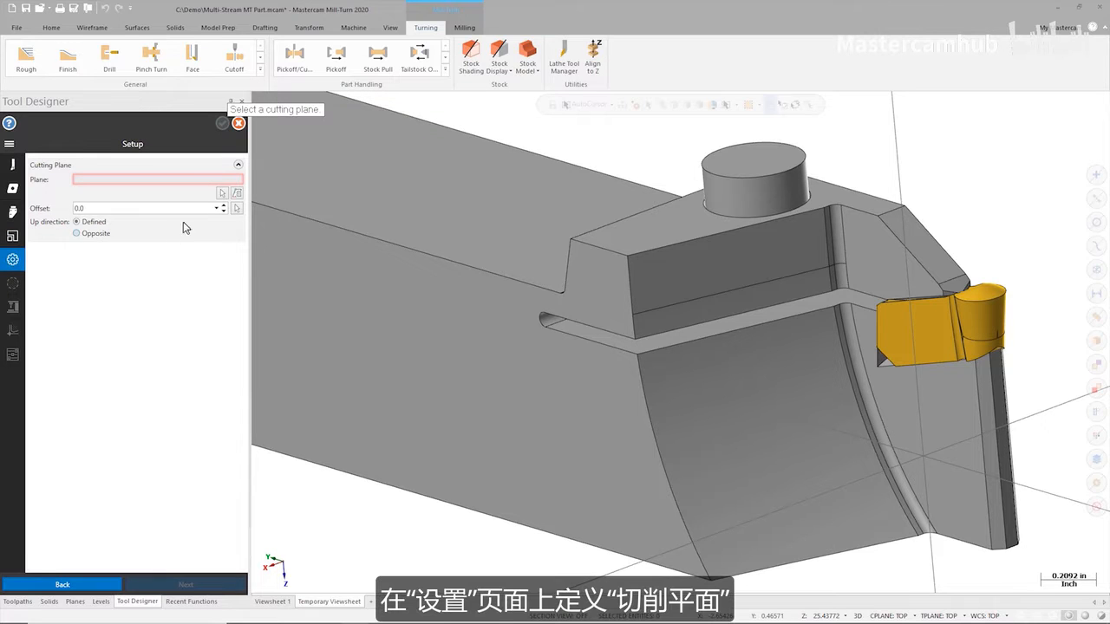
left_click(373, 178)
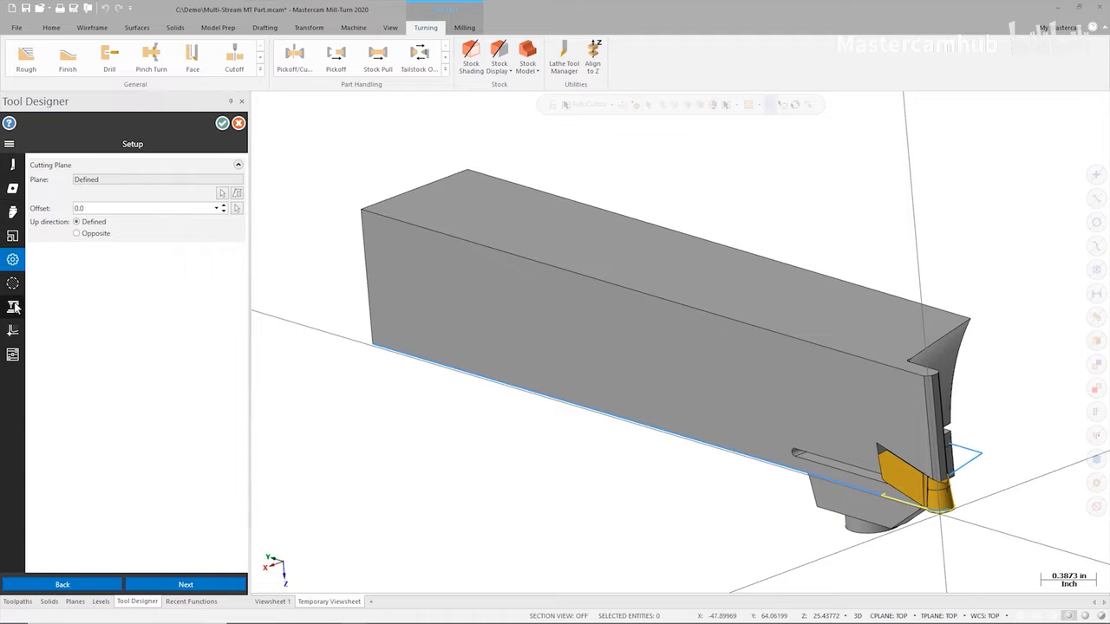
Set the tool's machine orientation to horizontal and reversed with counterclockwise spindle rotation
left_click(13, 307)
left_click(73, 190)
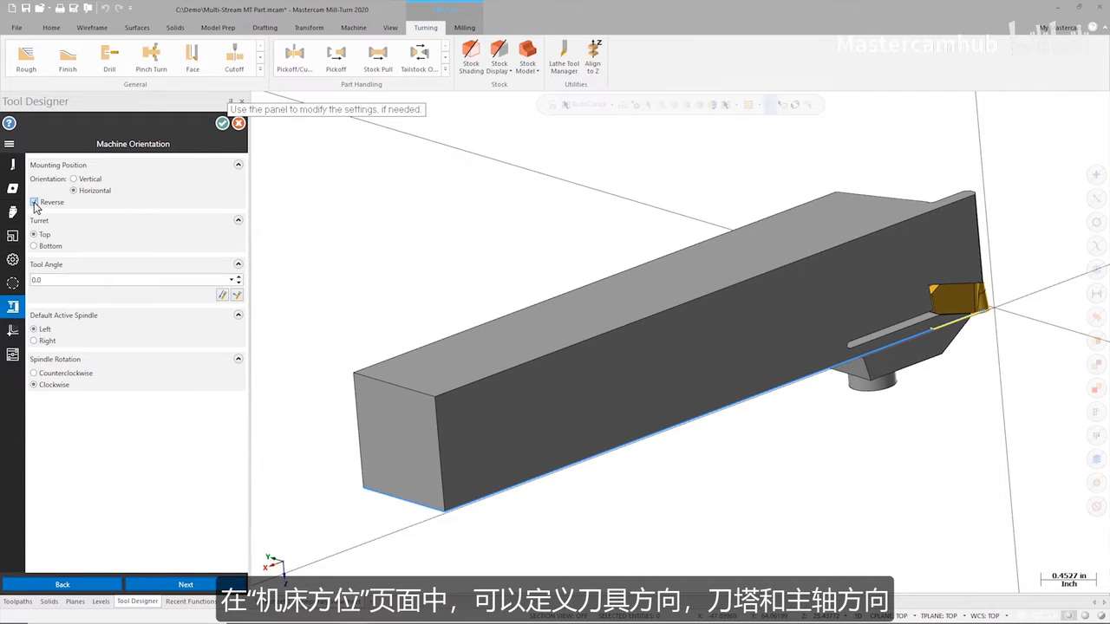
left_click(34, 374)
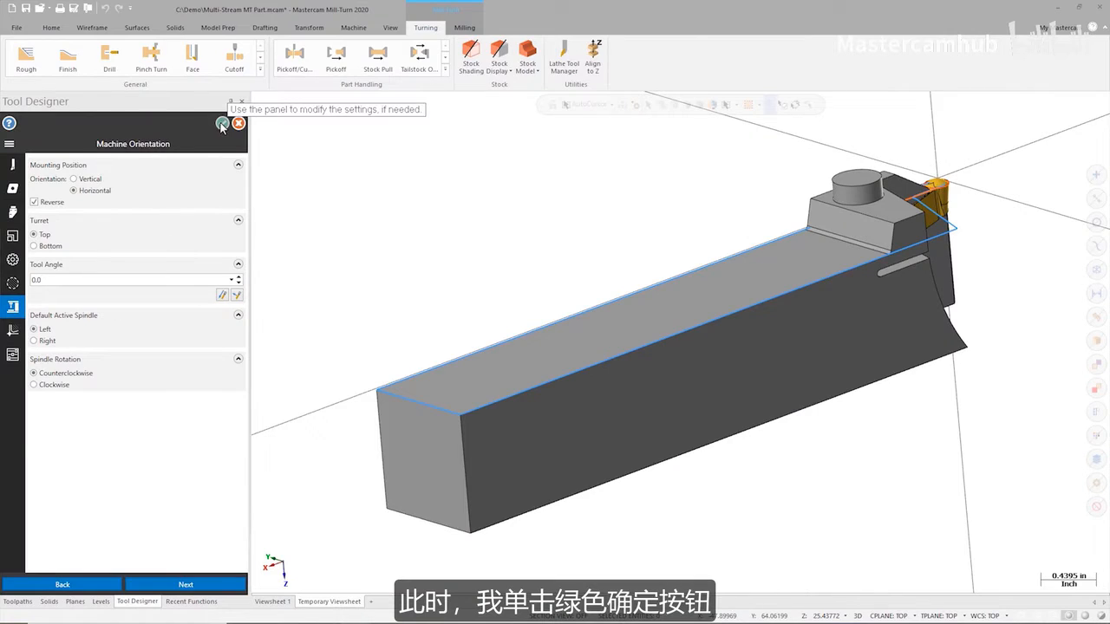
Assign the finished 3D tool to the Lathe Dynamic Rough operation and regenerate its toolpath
left_click(222, 124)
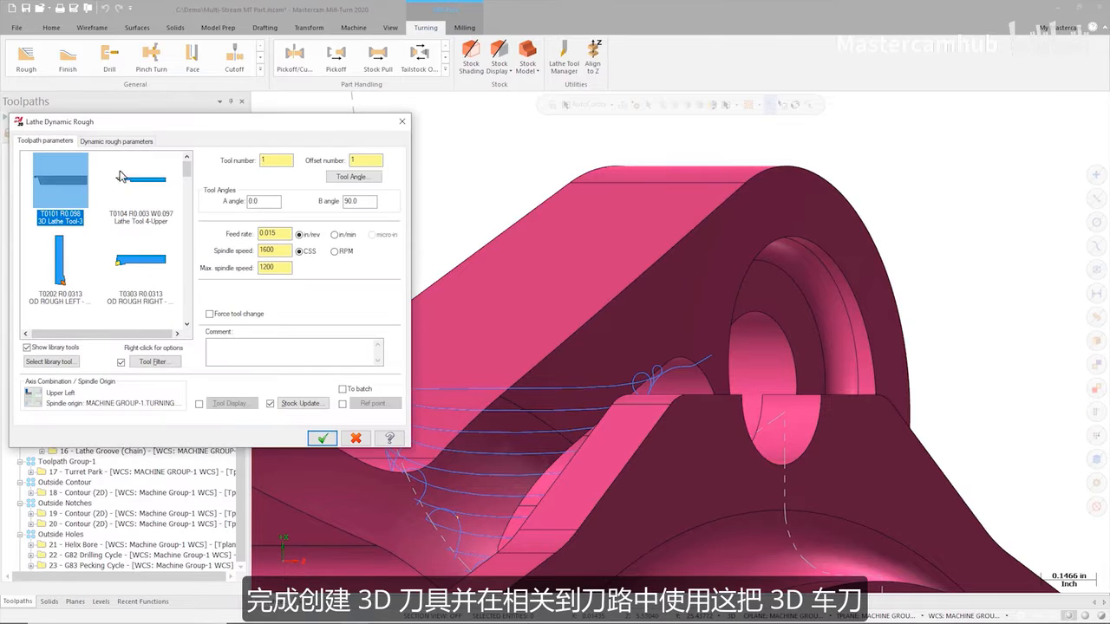
left_click(320, 438)
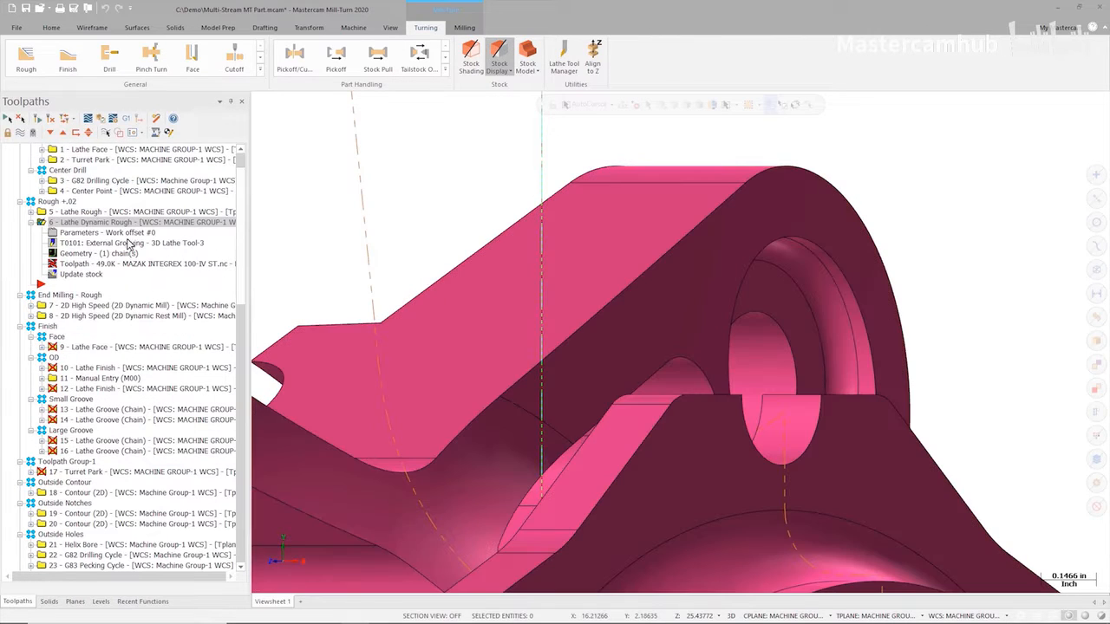
left_click(38, 120)
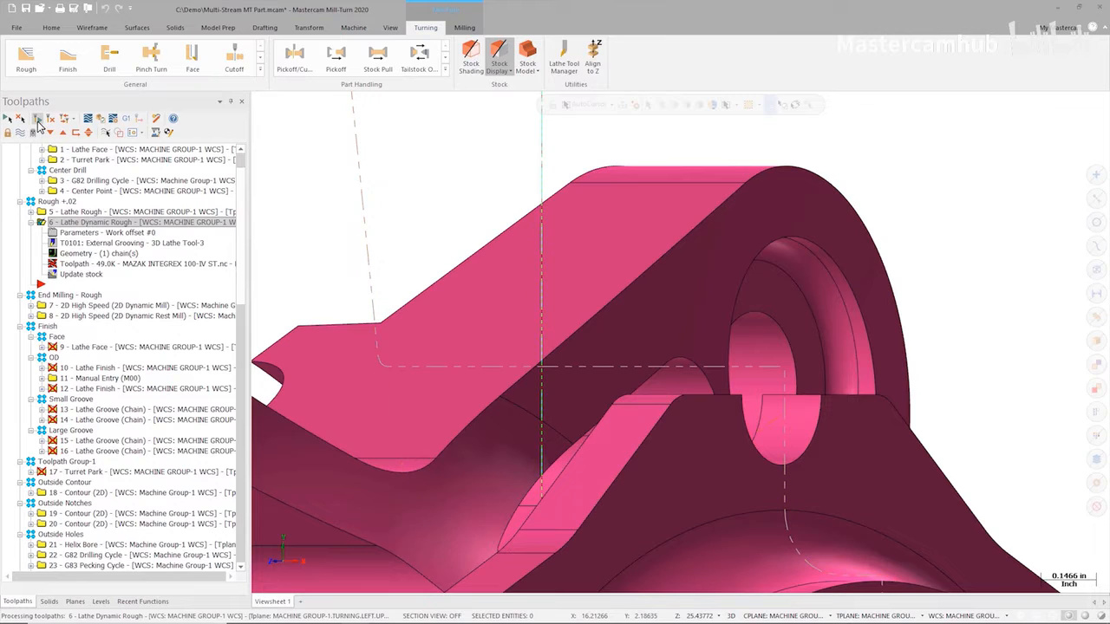
Backplot the regenerated Lathe Dynamic Rough toolpath and inspect the 3D tool's motion near the end of the cut
left_click(87, 264)
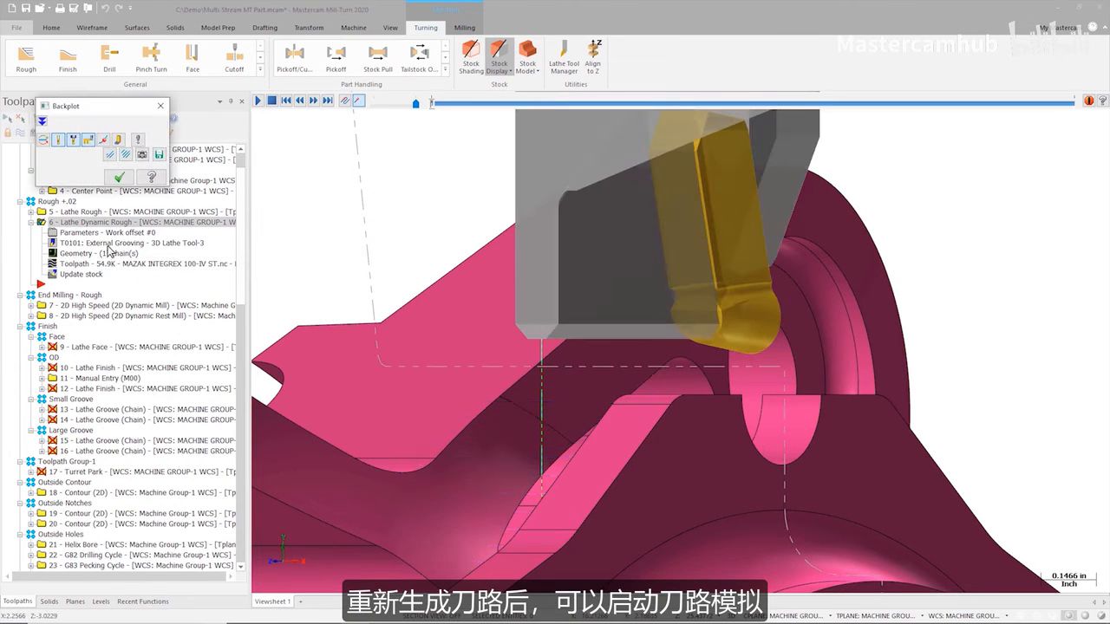
left_click(257, 101)
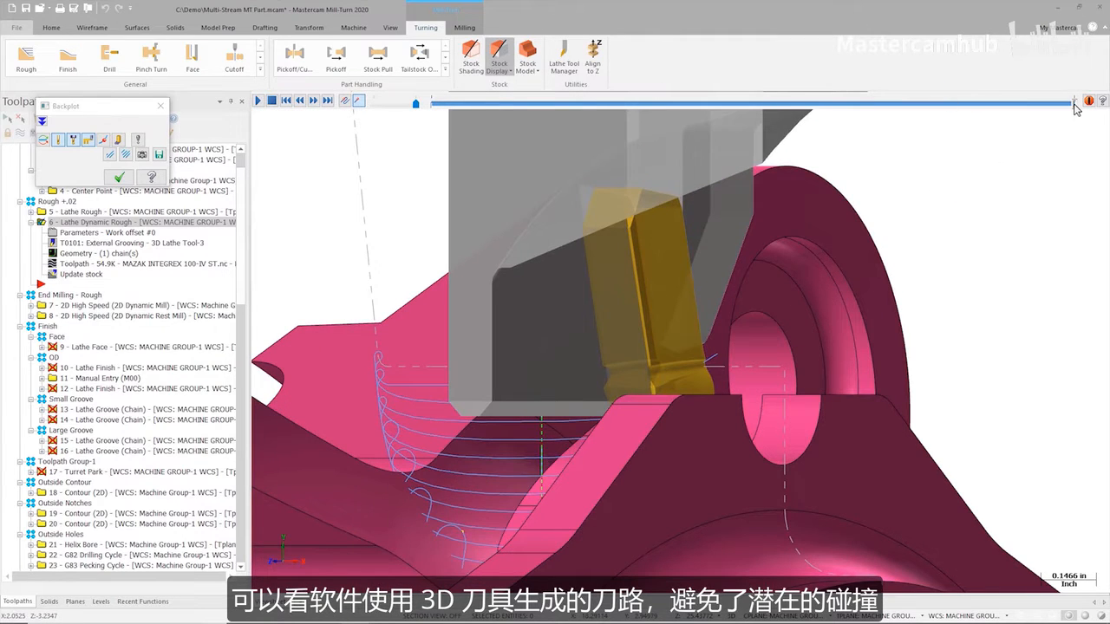
left_click_drag(1074, 104, 1054, 109)
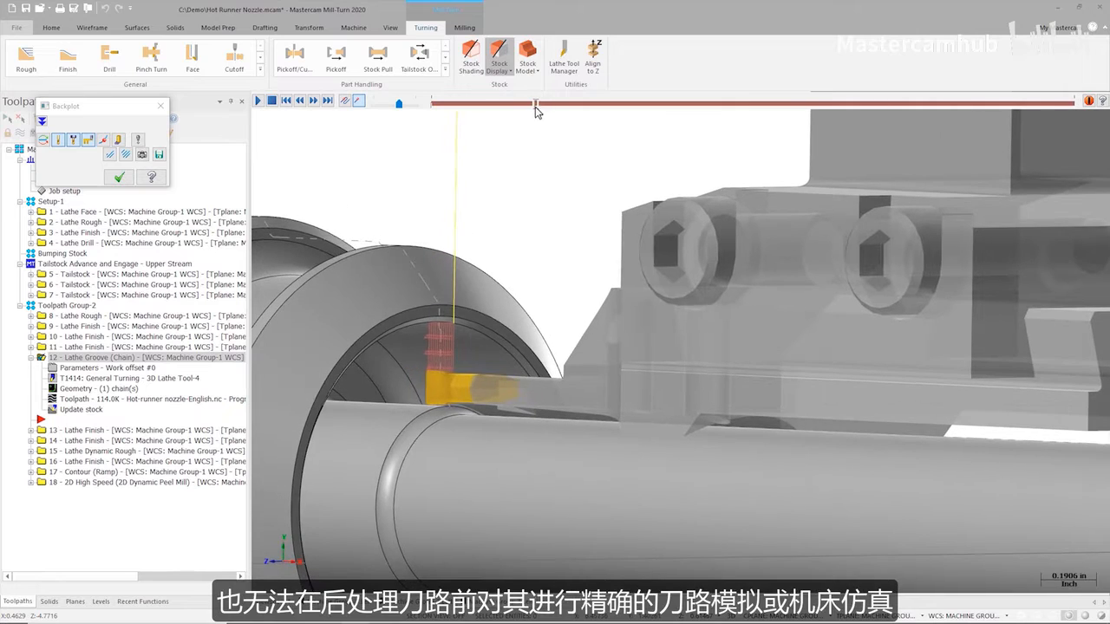
Scrub through the backplot of the Lathe Groove (Chain) toolpath in the Hot Runner Nozzle file
left_click_drag(535, 111, 614, 107)
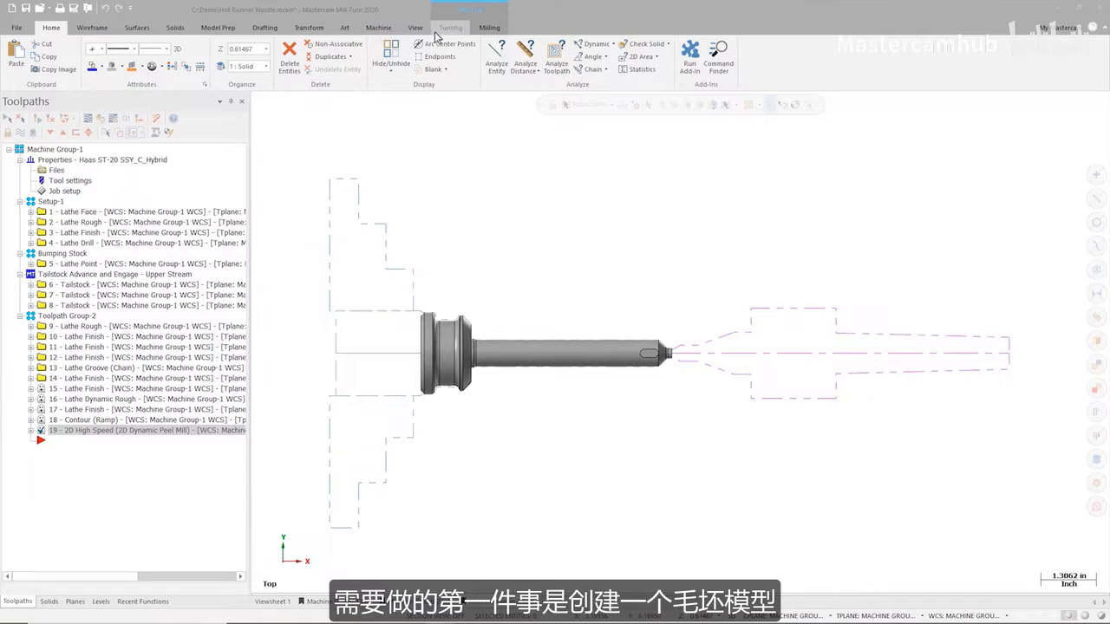
Start a stock model named Setup 1 with a cylindrical initial shape whose dimensions are taken from the stock setup
left_click(448, 28)
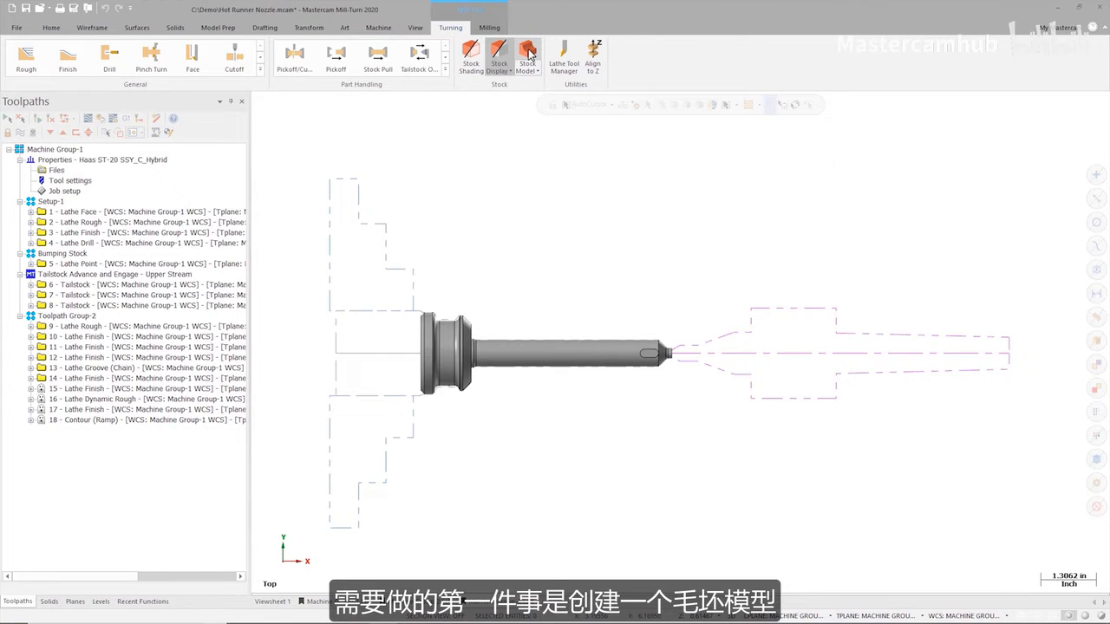
left_click(528, 53)
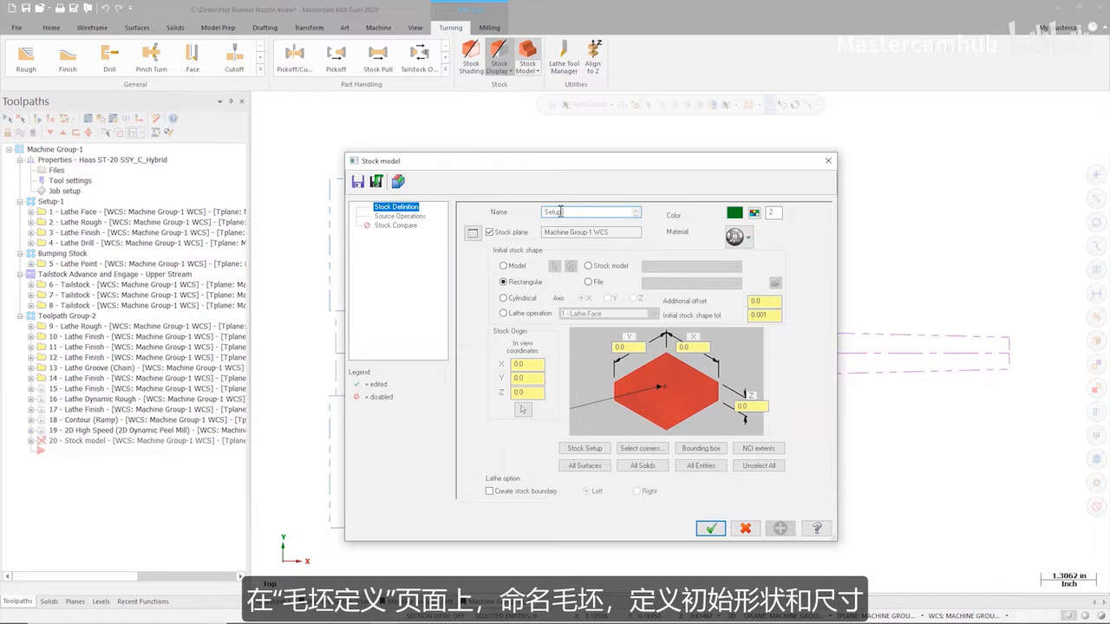
left_click(504, 299)
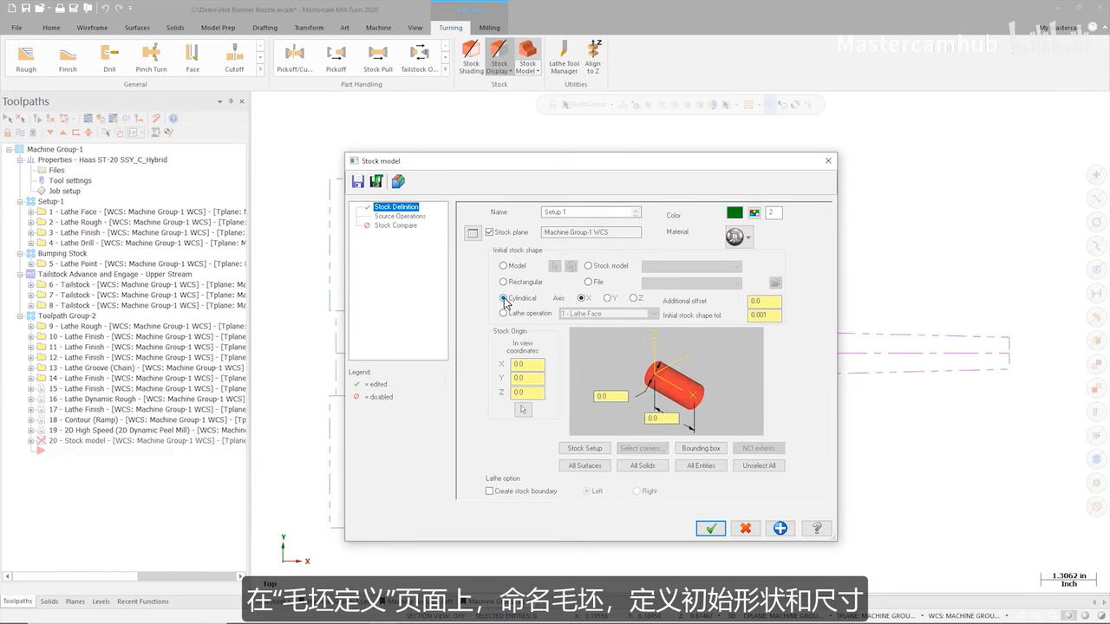
left_click(583, 449)
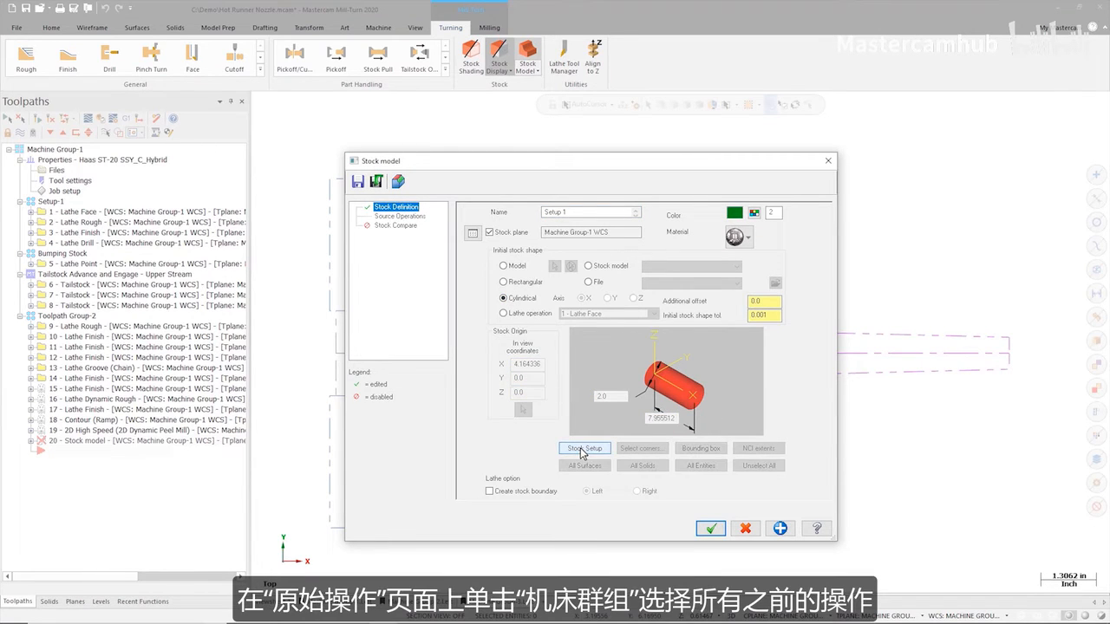
Generate the stock model from all previous operations in Machine Group-1 and convert it to a mesh
left_click(401, 216)
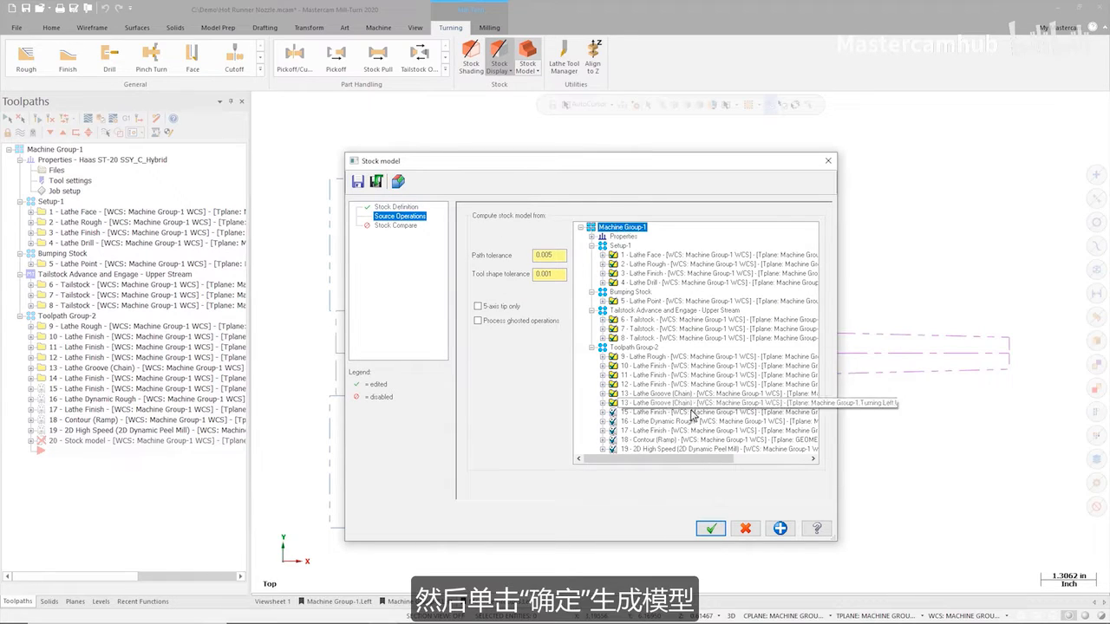
left_click(706, 529)
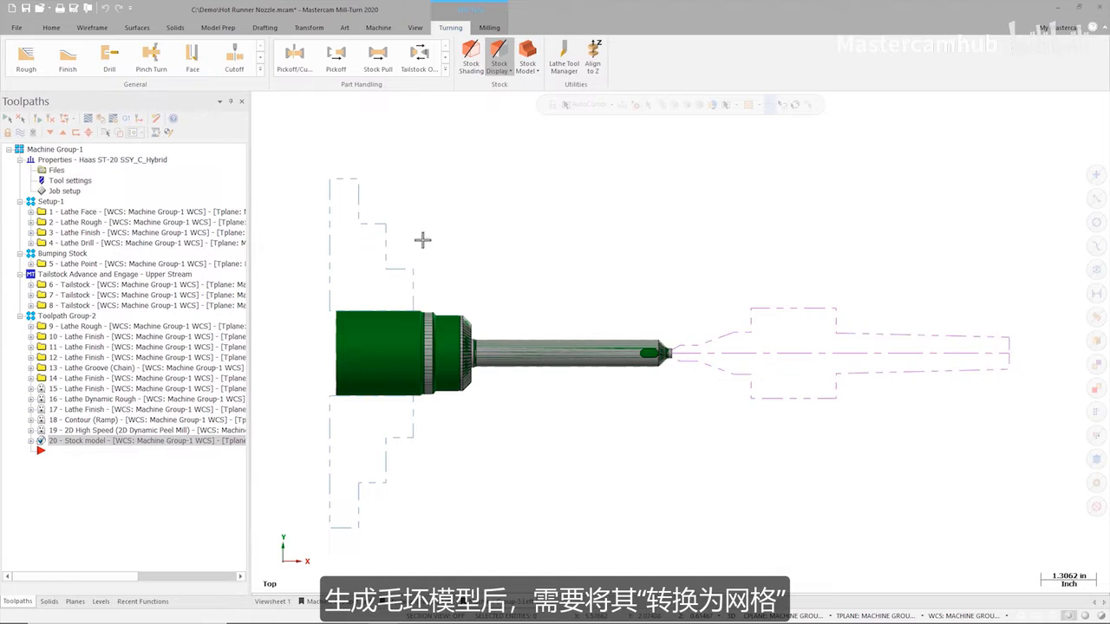
left_click(543, 112)
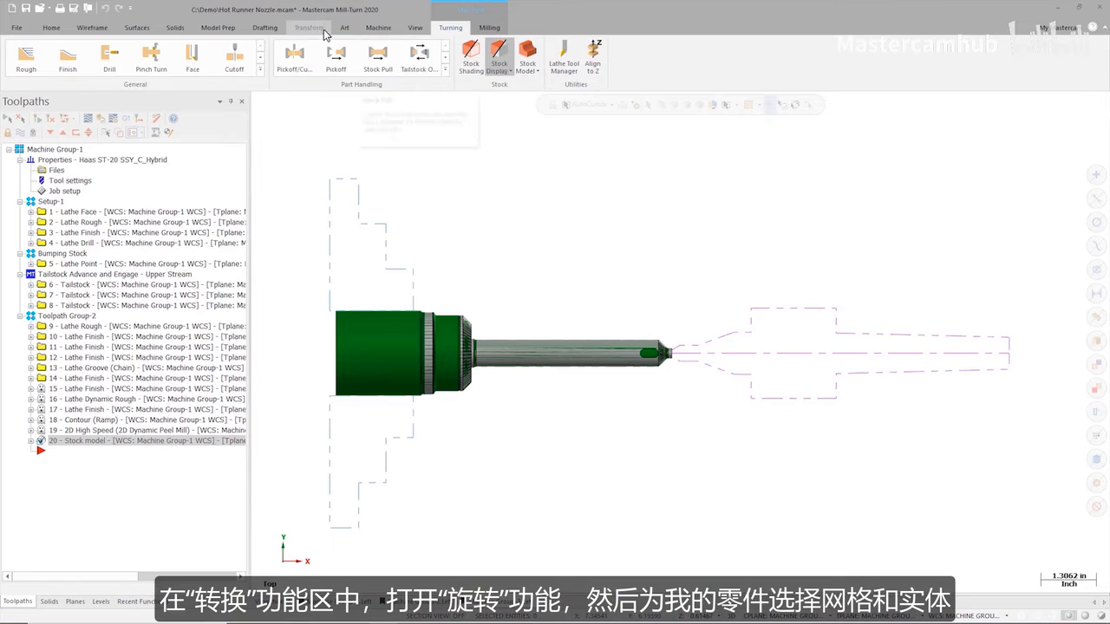
Rotate a copy of the stock mesh and part solid 180° about the nozzle tip's centre and place it on level 800
left_click(316, 31)
left_click(74, 54)
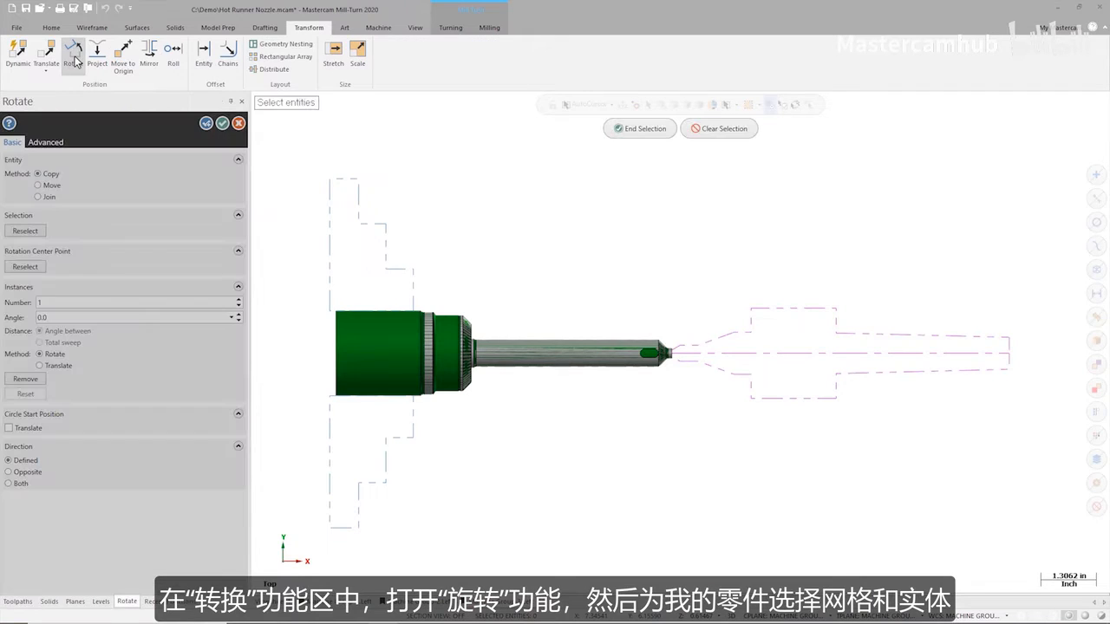
left_click(354, 338)
left_click(424, 335)
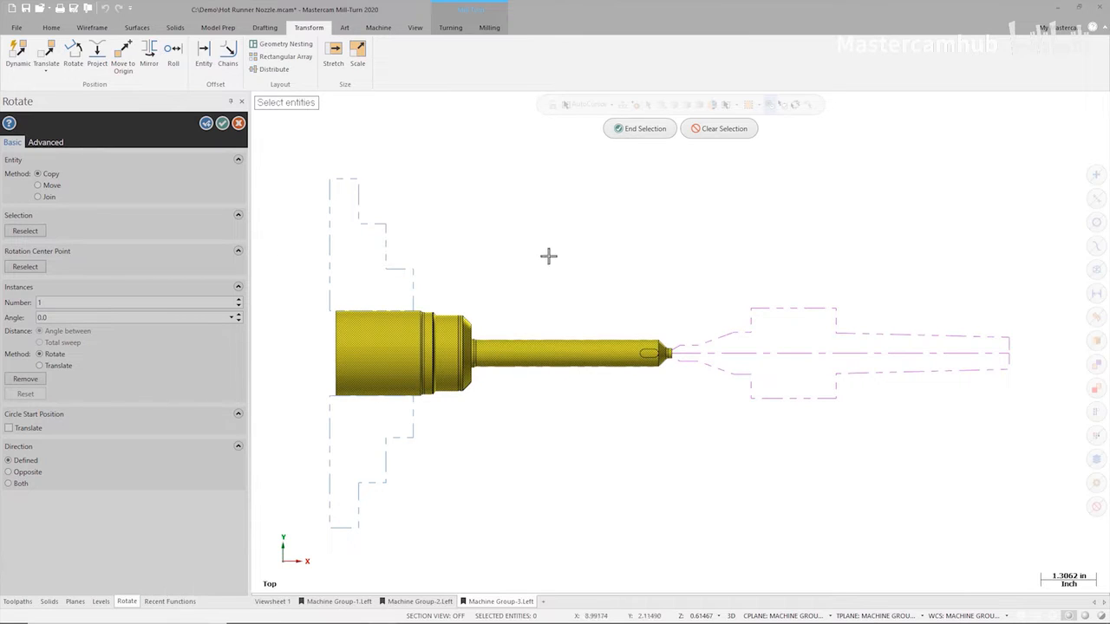
left_click(641, 131)
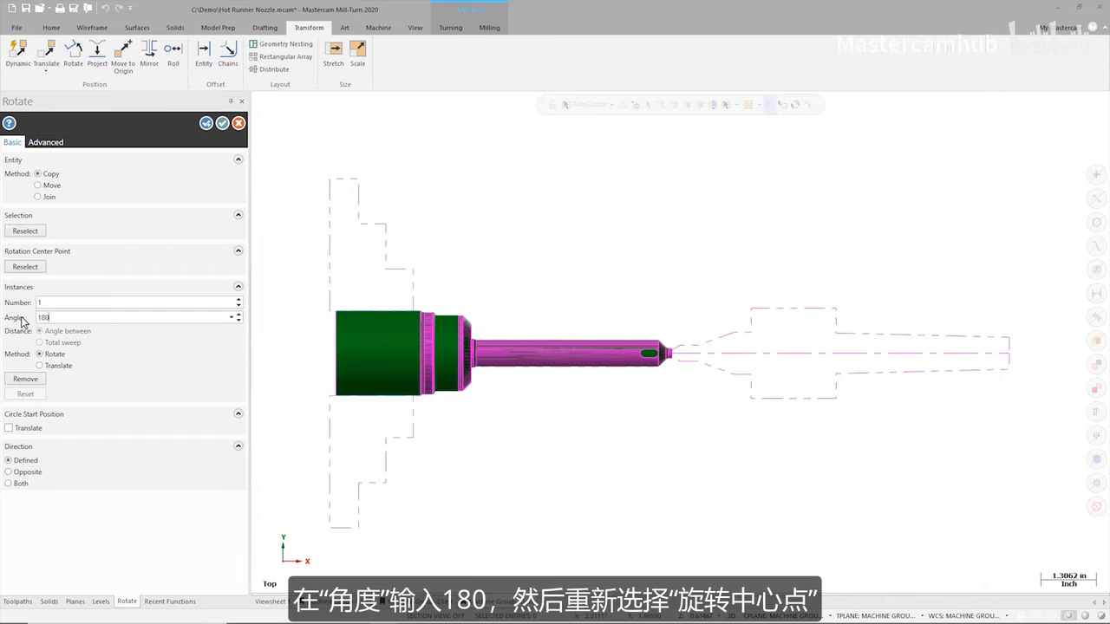
left_click(26, 273)
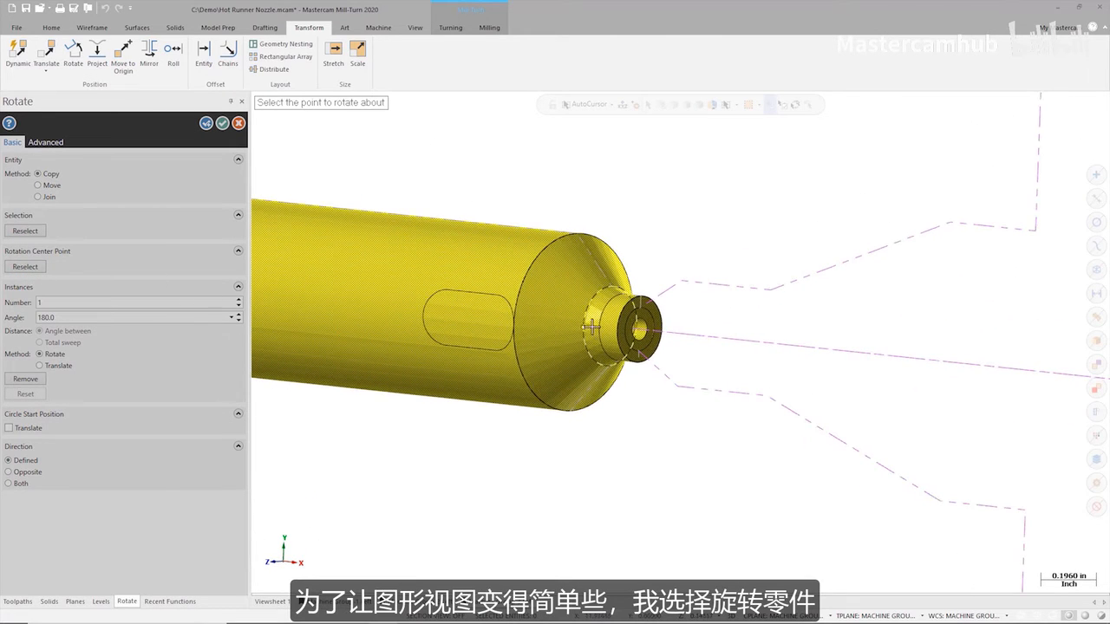
left_click(633, 339)
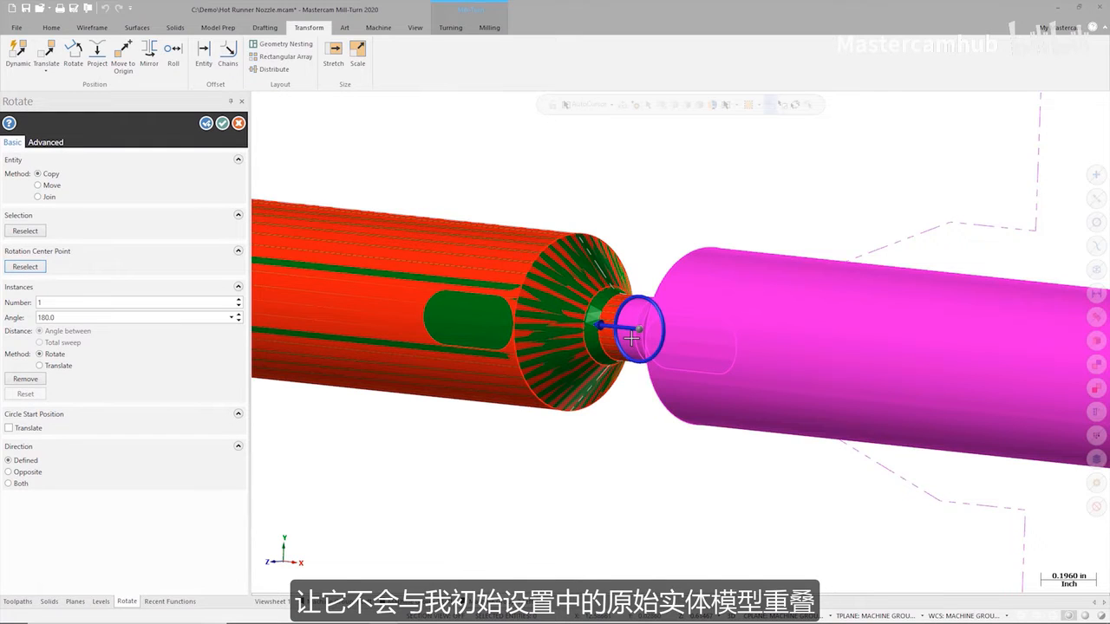
key("alt+1")
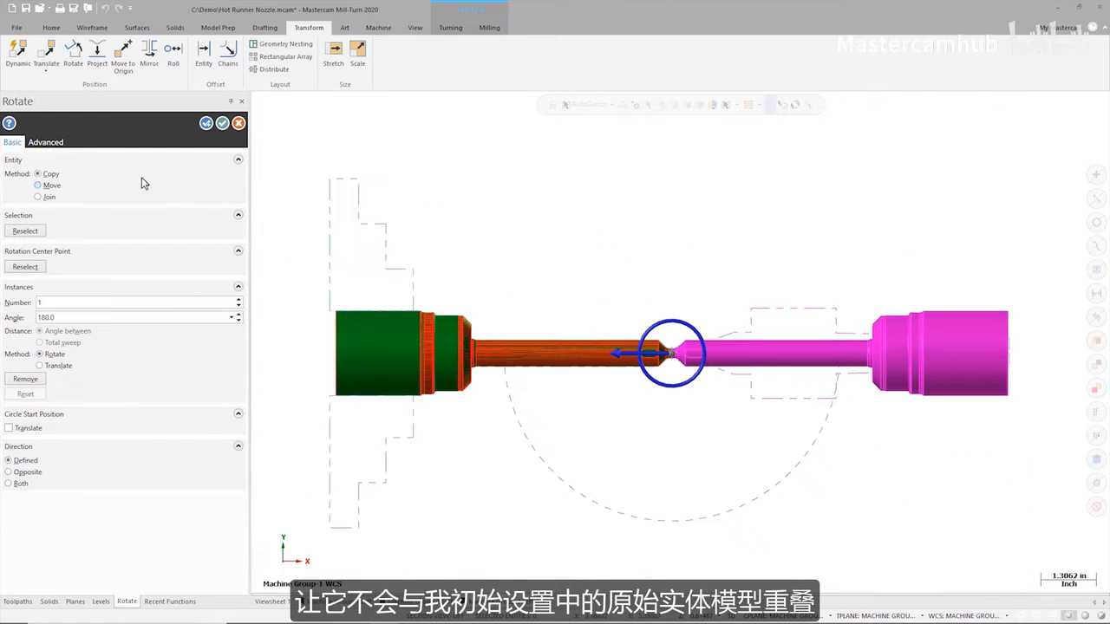
left_click(45, 142)
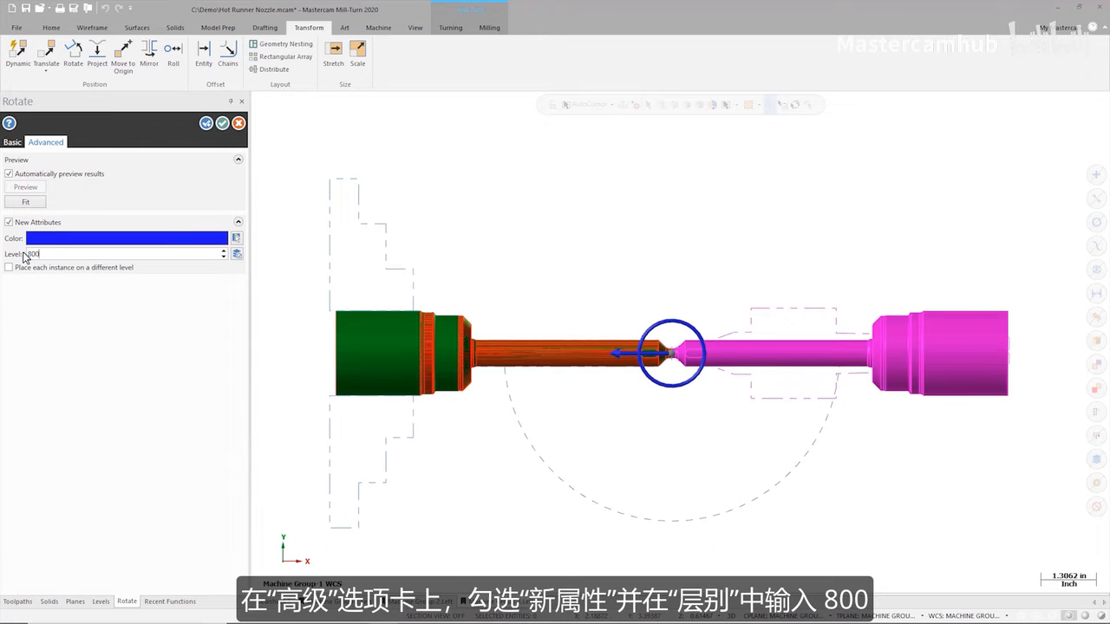
left_click(222, 123)
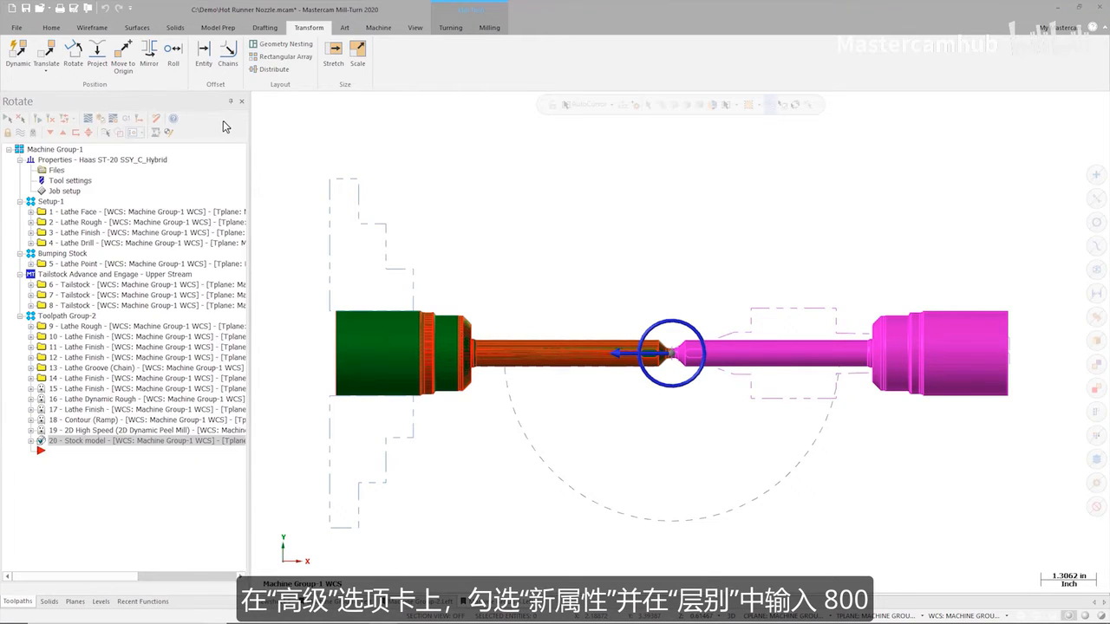
Make level 800 the active level and add a Mill-Turn machine group for the Haas ST-20 SSY_C_Hybrid
left_click(100, 602)
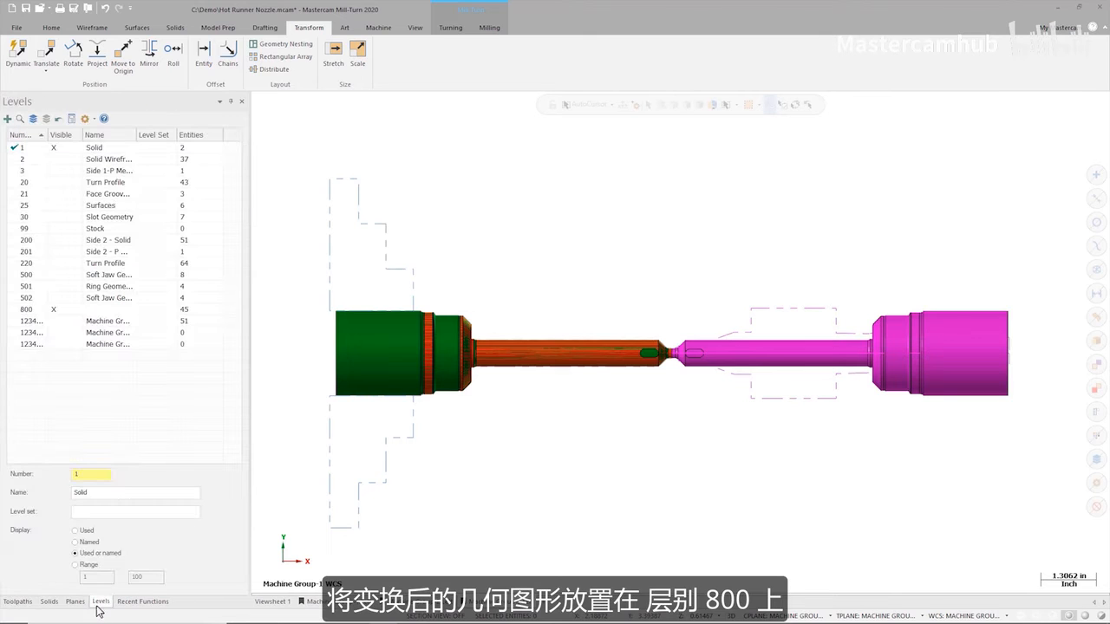
left_click(14, 310)
left_click(44, 121)
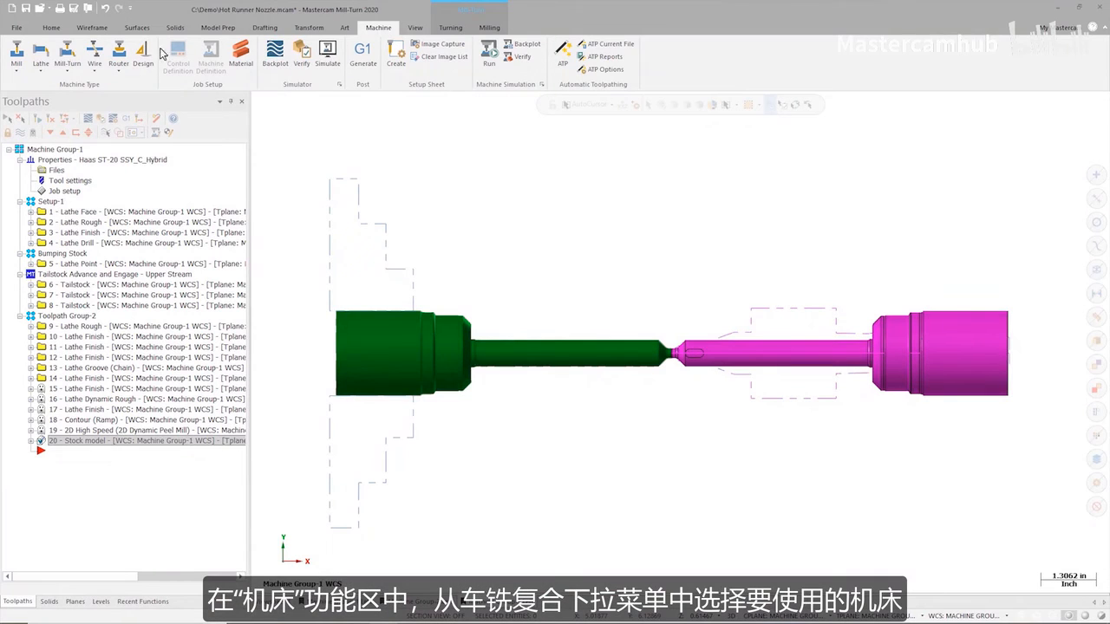
left_click(74, 77)
left_click(77, 89)
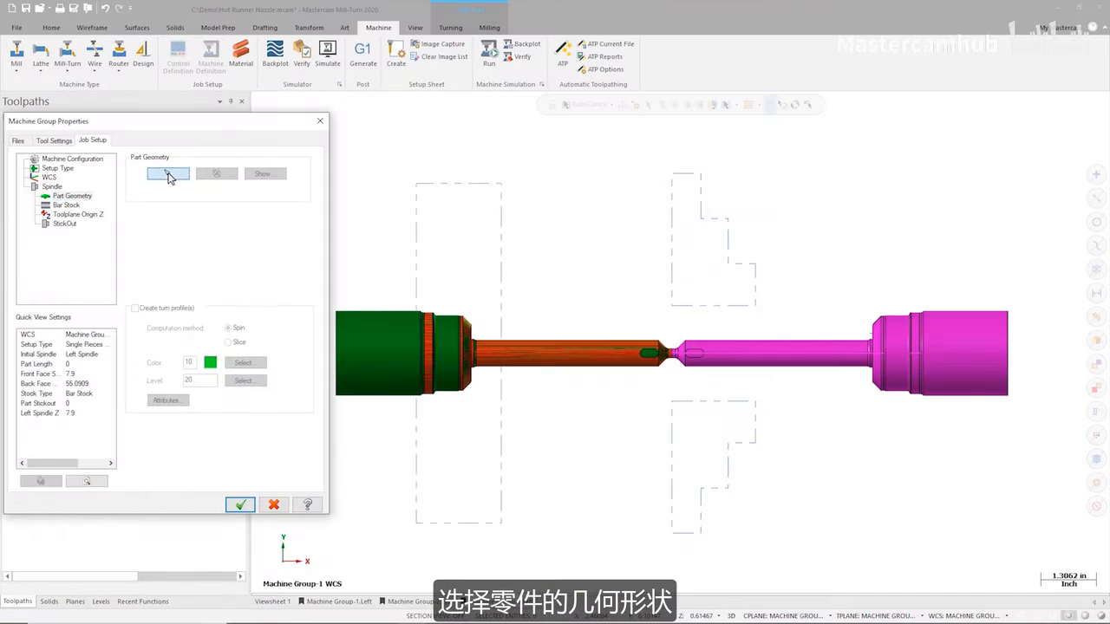
Select the rotated part as the new machine group's part geometry and create Spin turn profiles on level 820
left_click(168, 174)
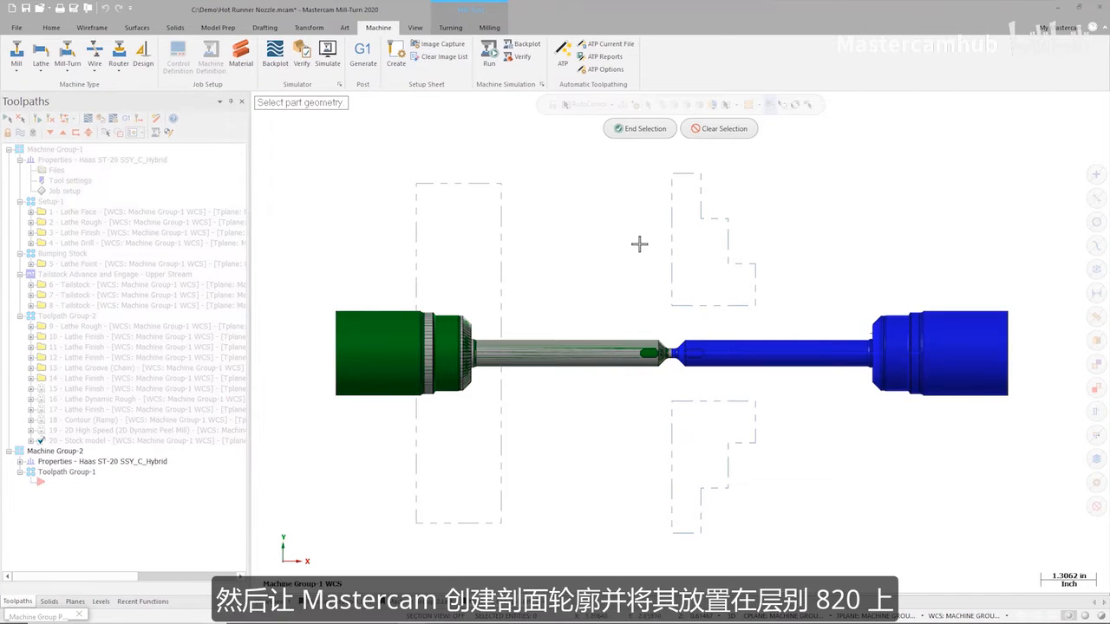
left_click(871, 334)
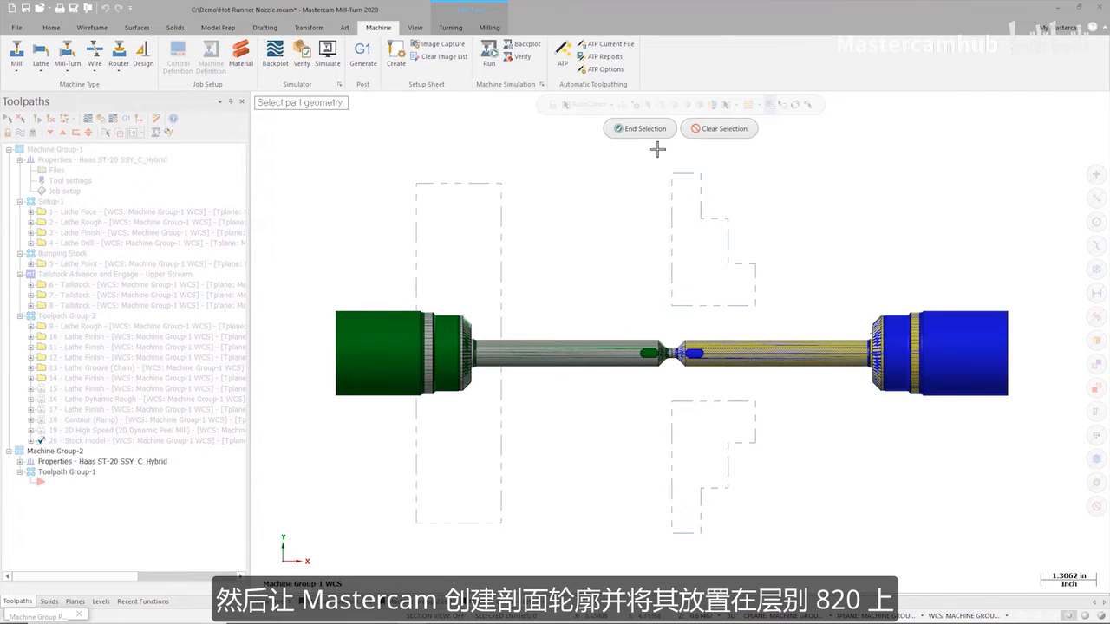
left_click(640, 128)
left_click(137, 309)
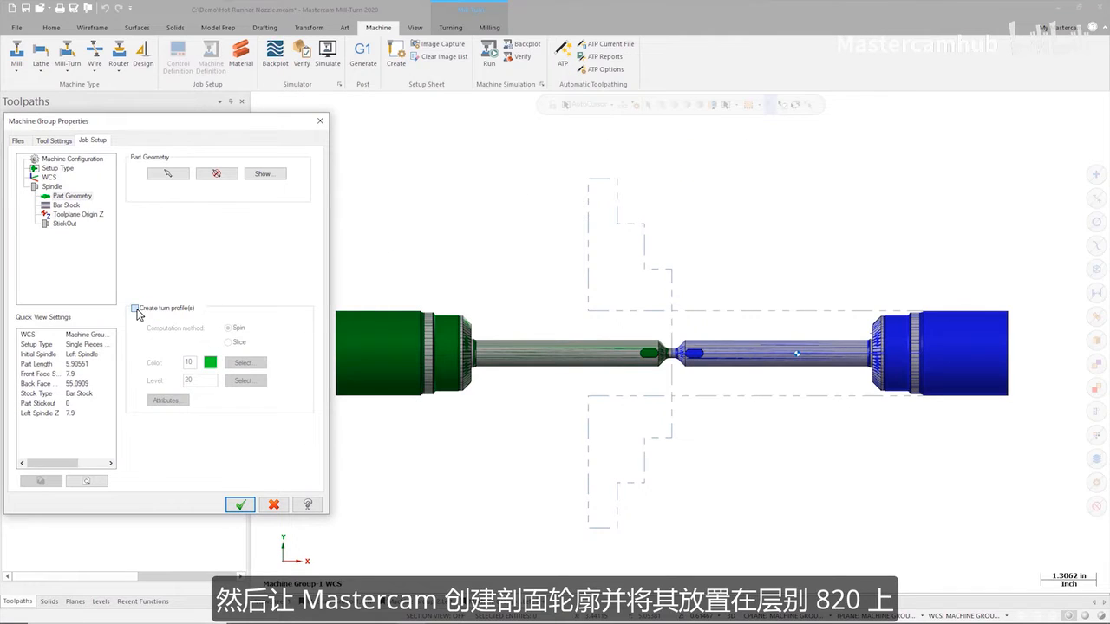
left_click(190, 380)
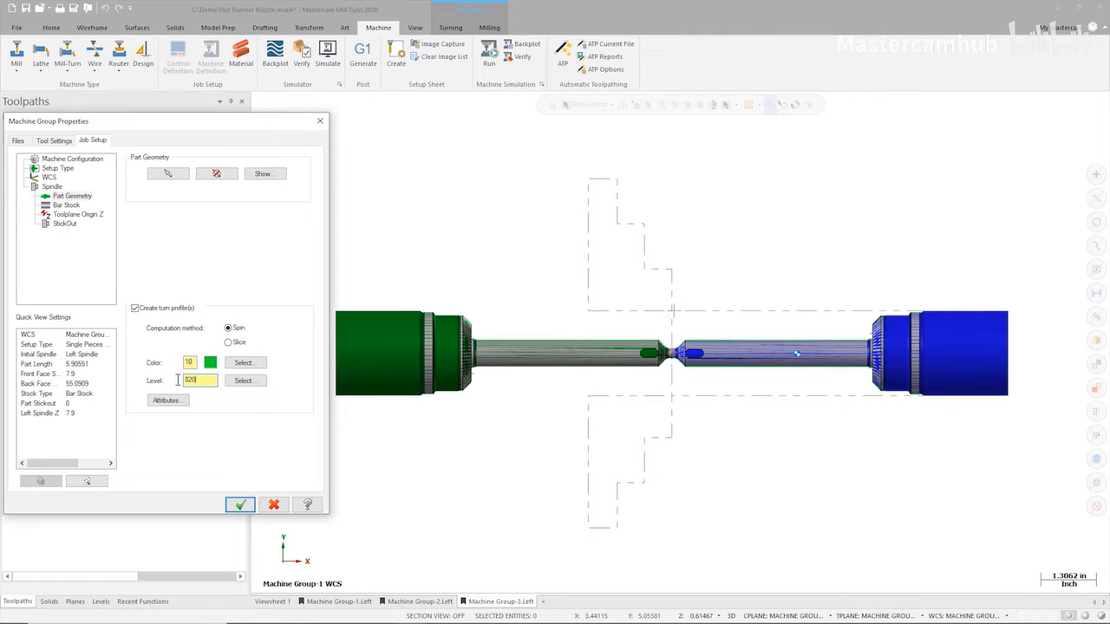
Change the bar stock geometry to STL Stock and select the rotated mesh as the stock
left_click(66, 205)
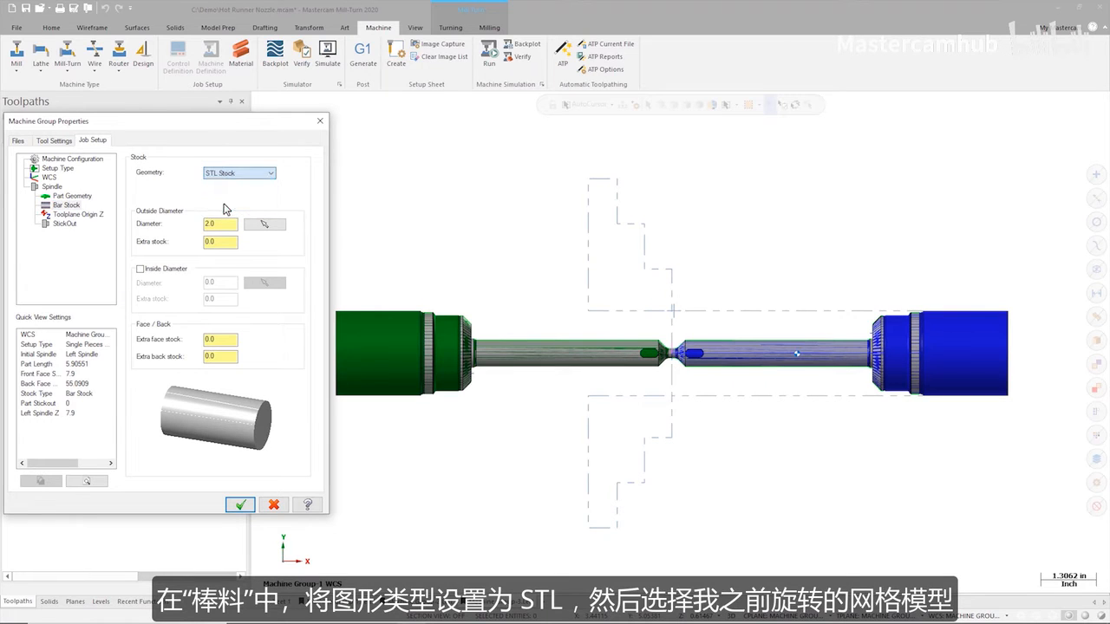
left_click(278, 312)
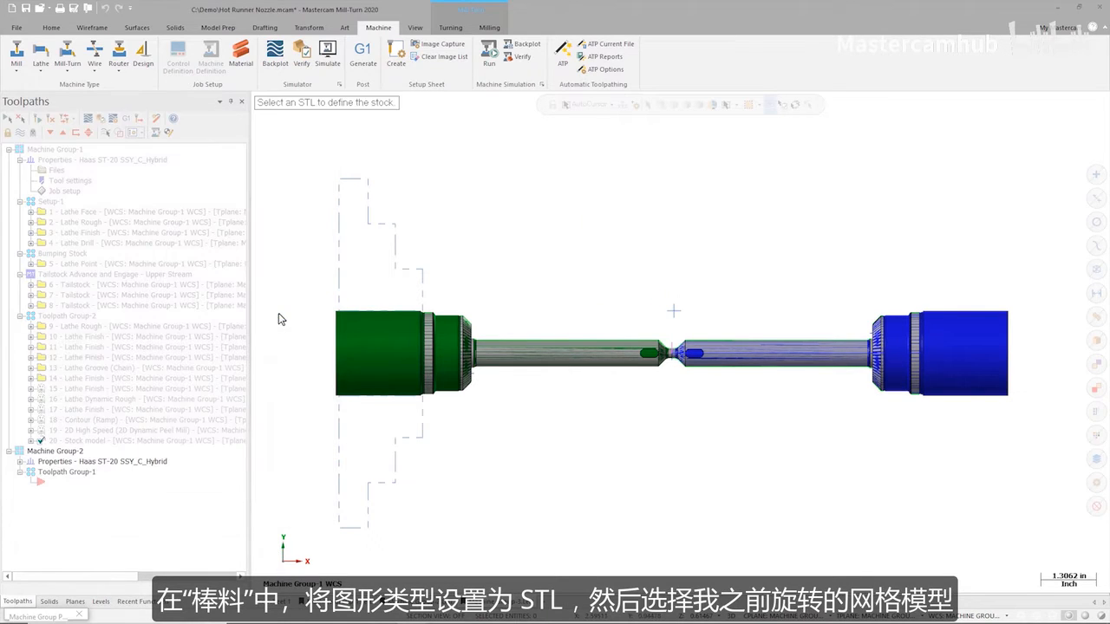
left_click(895, 330)
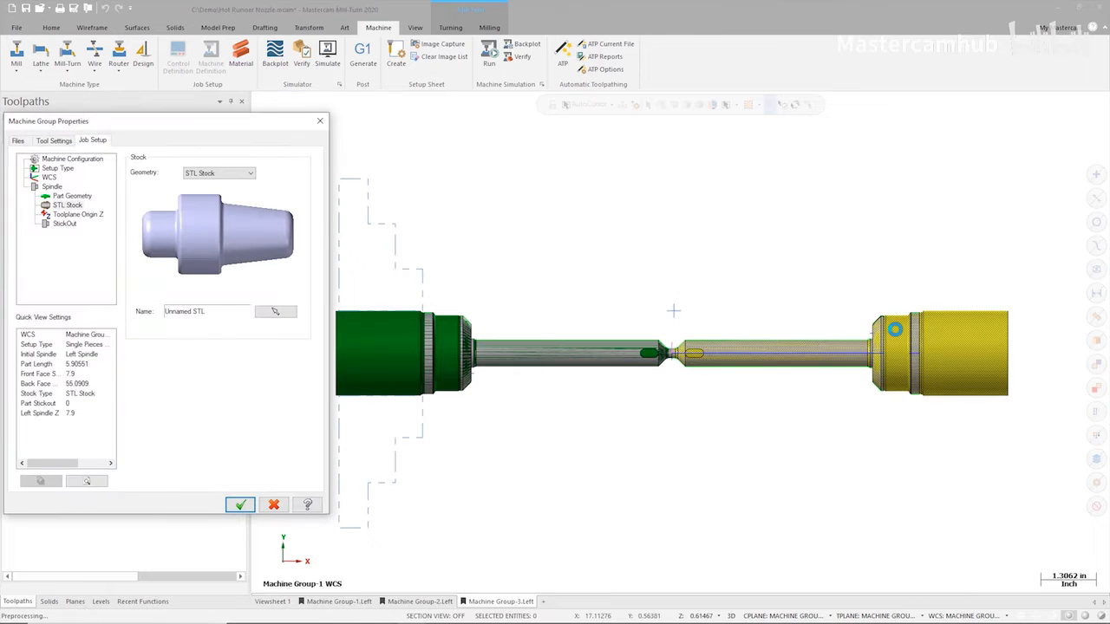
Define the part stickout from the annular face beside the rotated part's shaft and set the jaws distance to 3.21
left_click(64, 224)
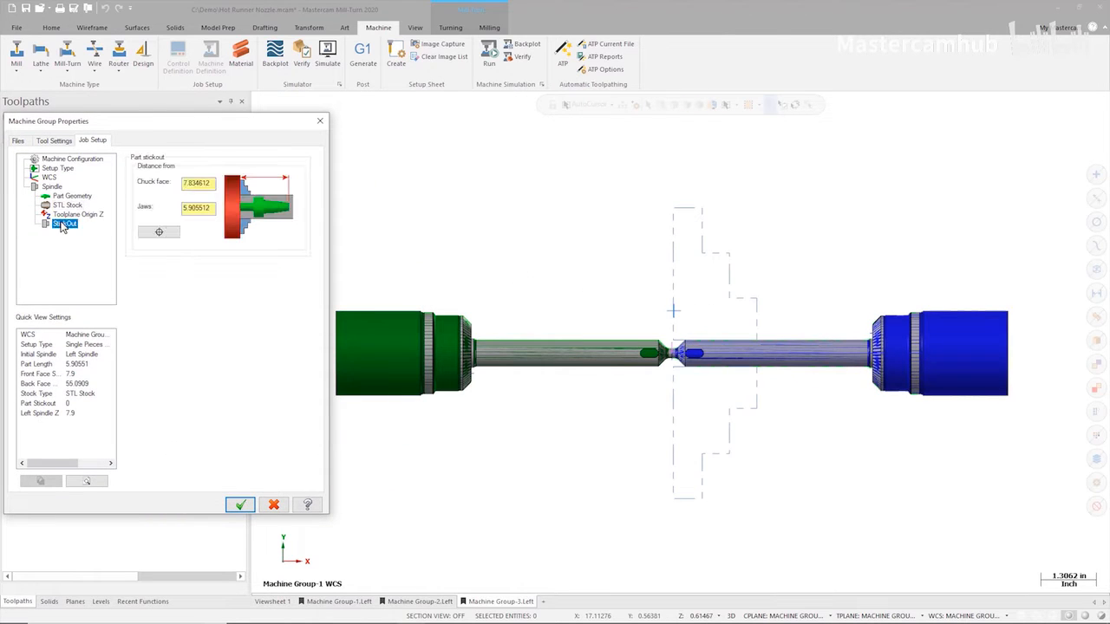
left_click(160, 233)
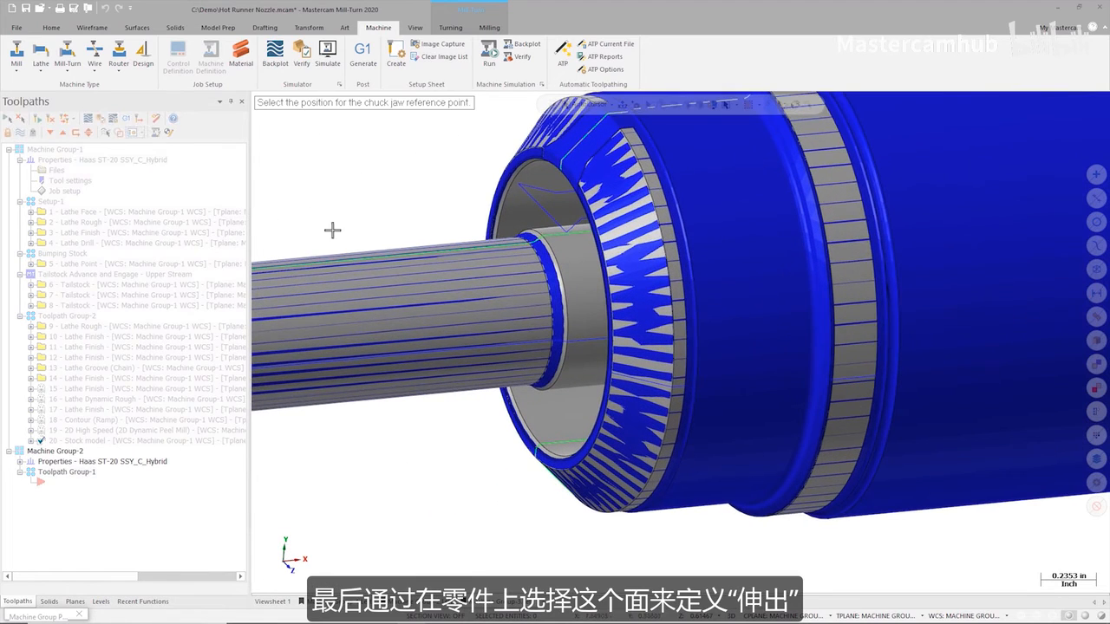
left_click(606, 327)
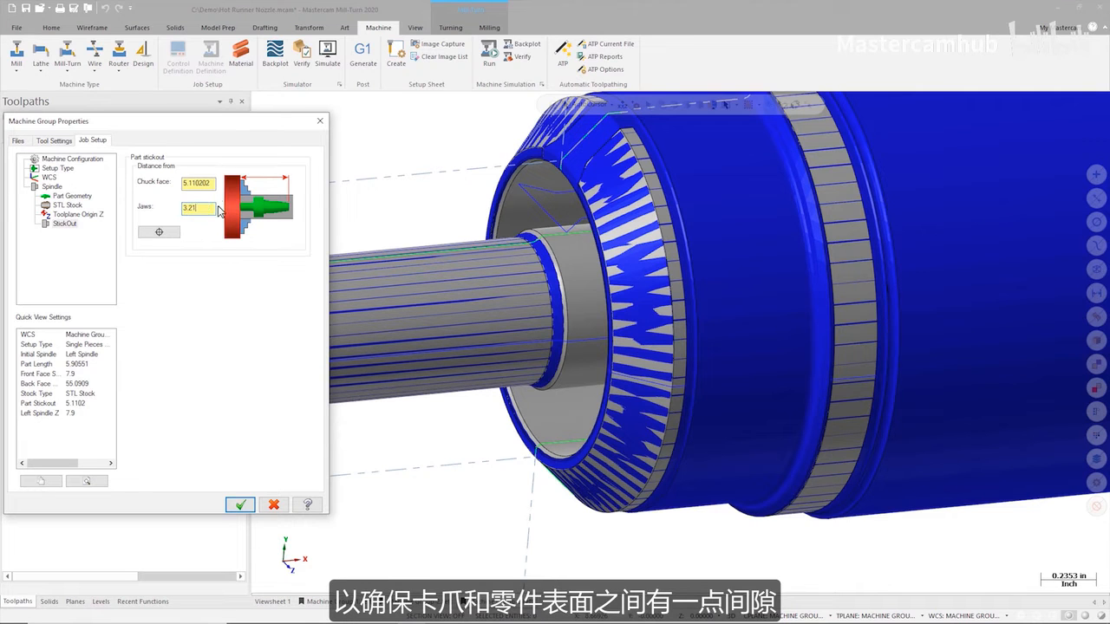
key("Return")
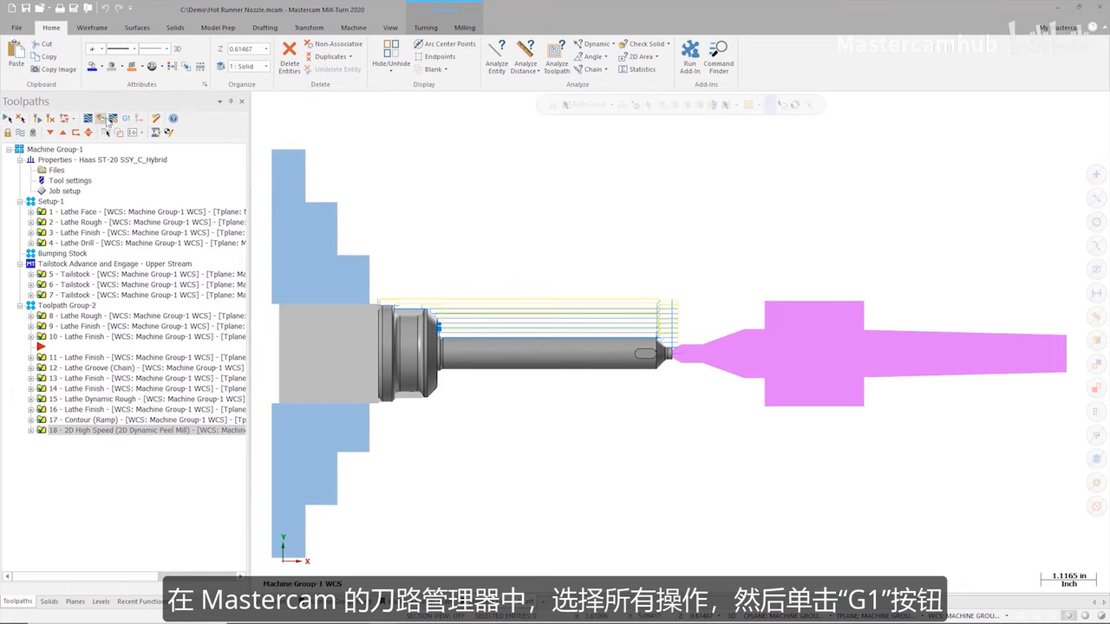
Send all Machine Group-1 operations to Code Expert, run them in Machine Simulation and stop at the turret–tailstock collision
left_click(126, 119)
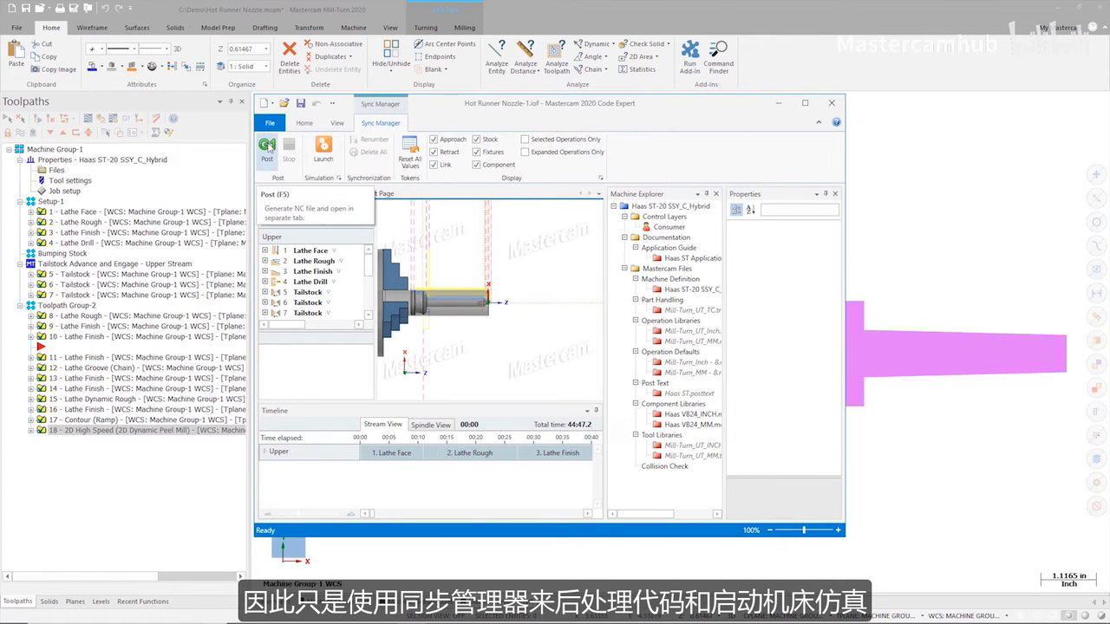
left_click(322, 150)
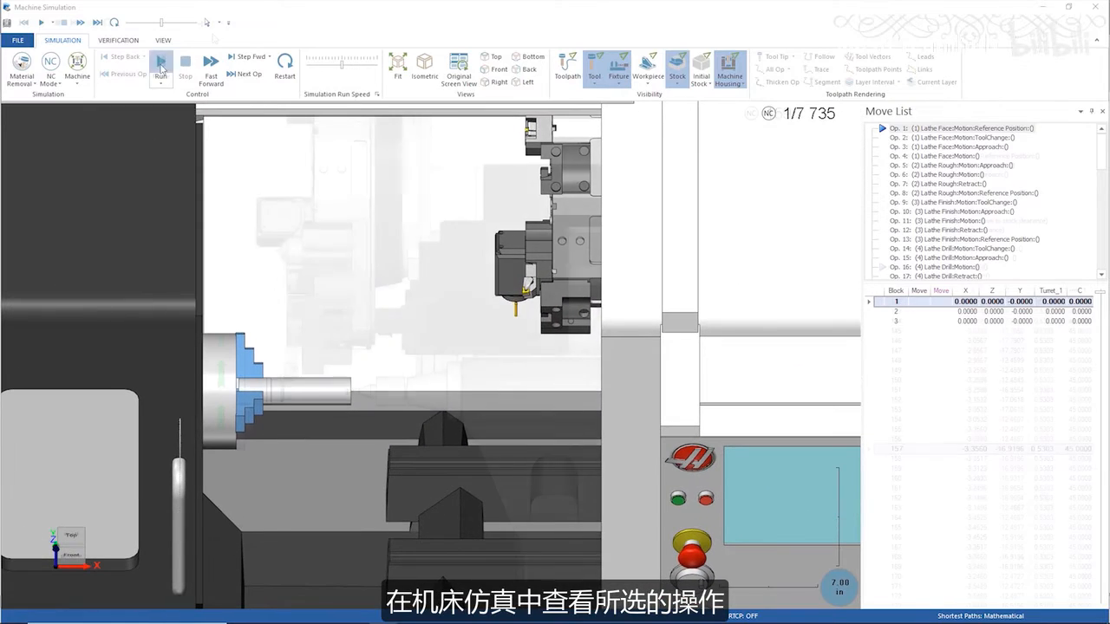
left_click(161, 68)
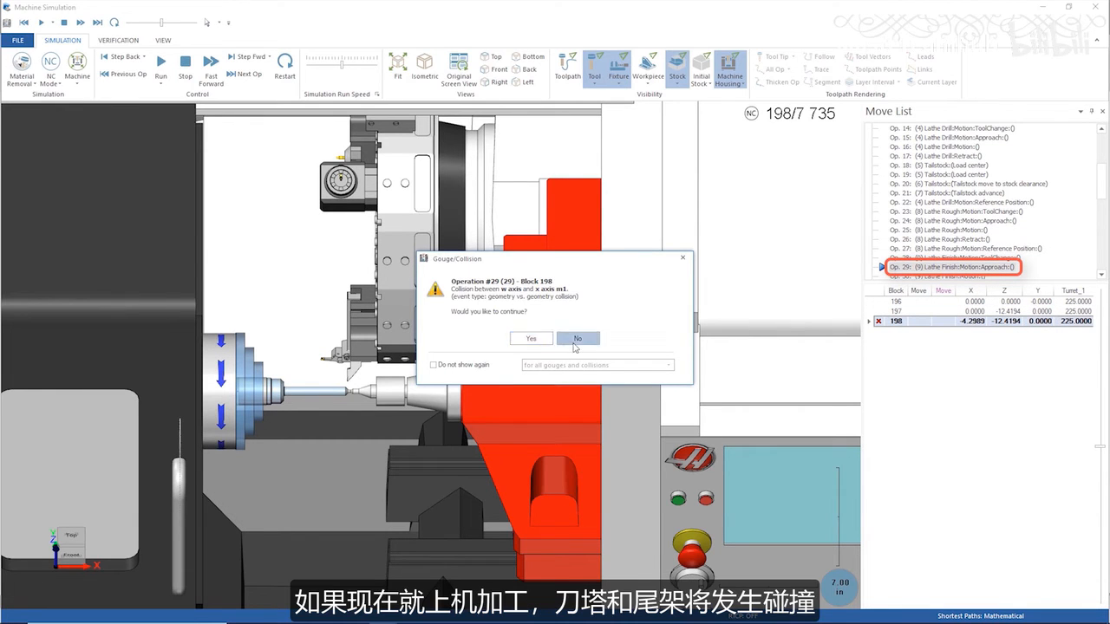
left_click(576, 338)
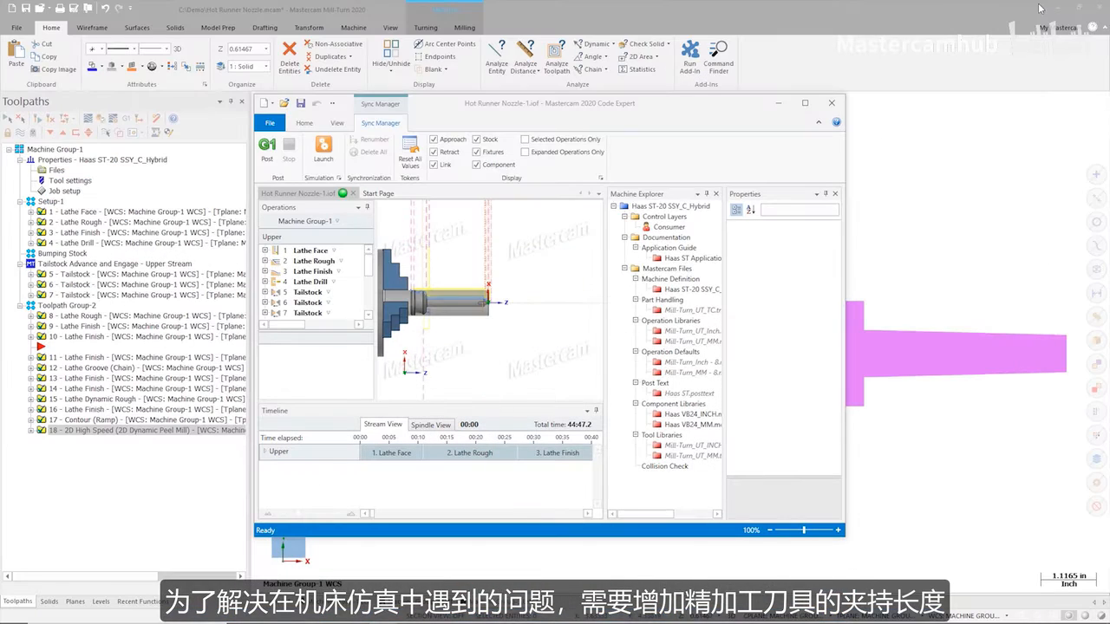
left_click(997, 19)
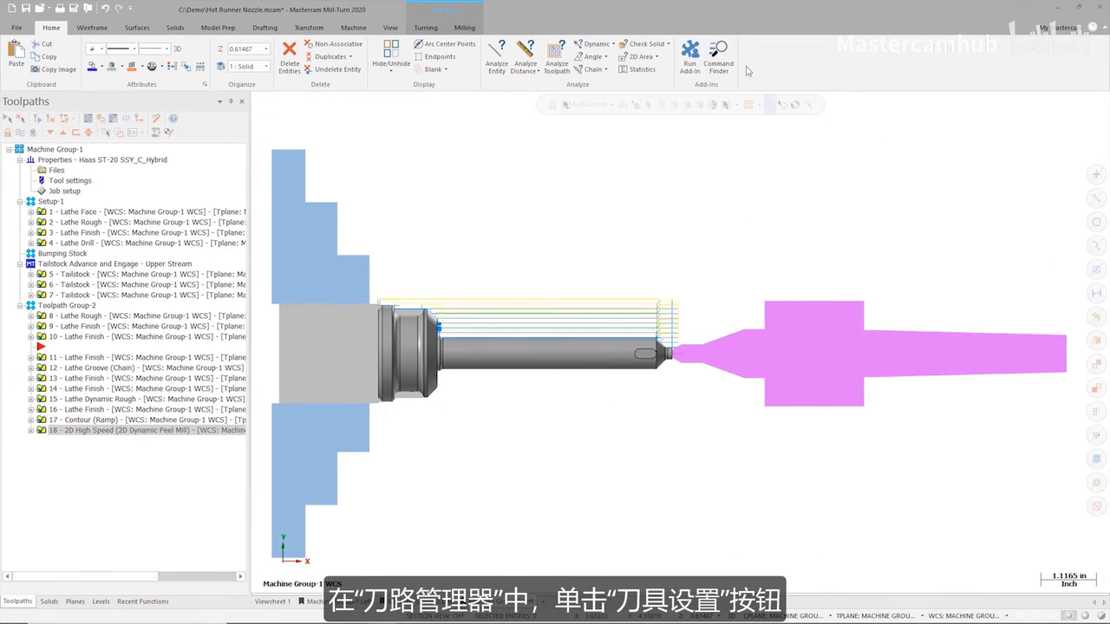
Set the projection length of finishing tool T16 SVJNR 12-2.5F at upper turret index 16 to 1.0 in
left_click(156, 133)
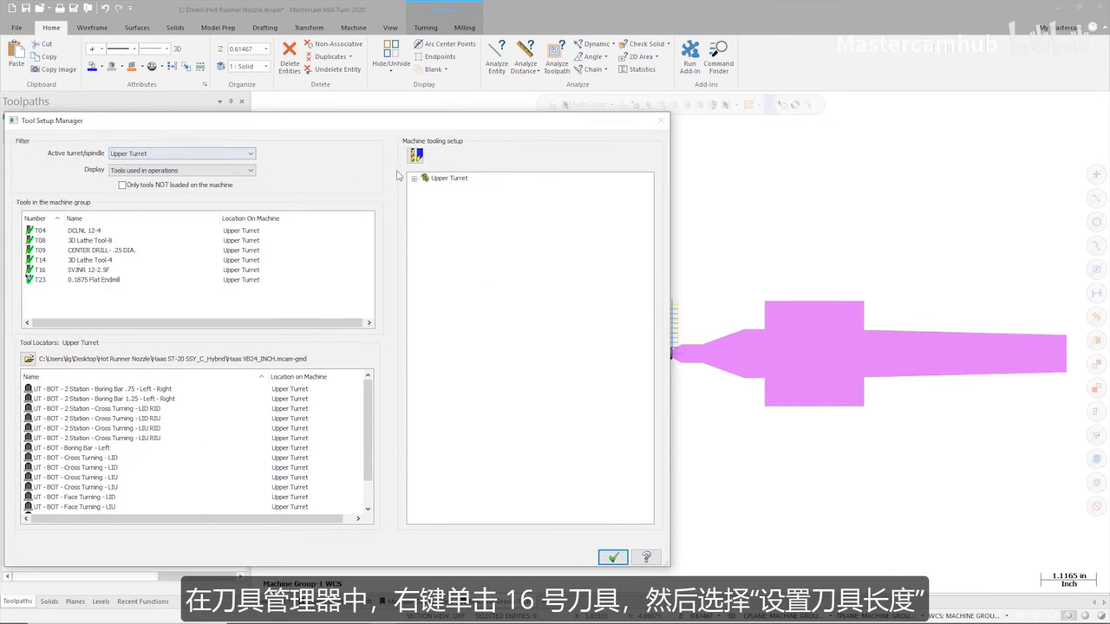
left_click(415, 179)
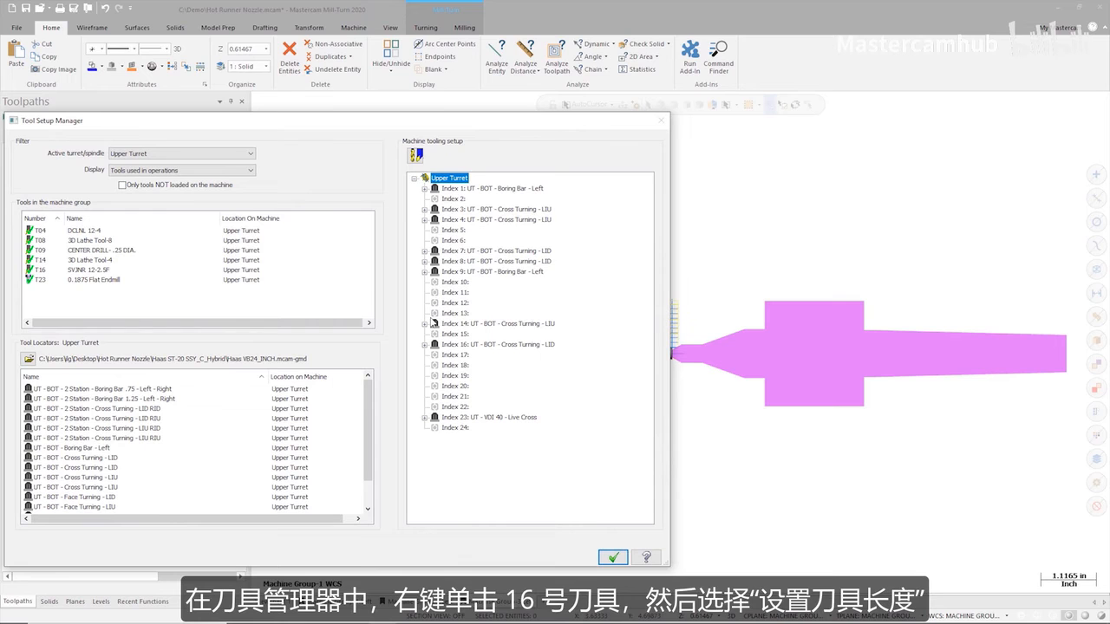
left_click(425, 345)
left_click(468, 355)
right_click(459, 355)
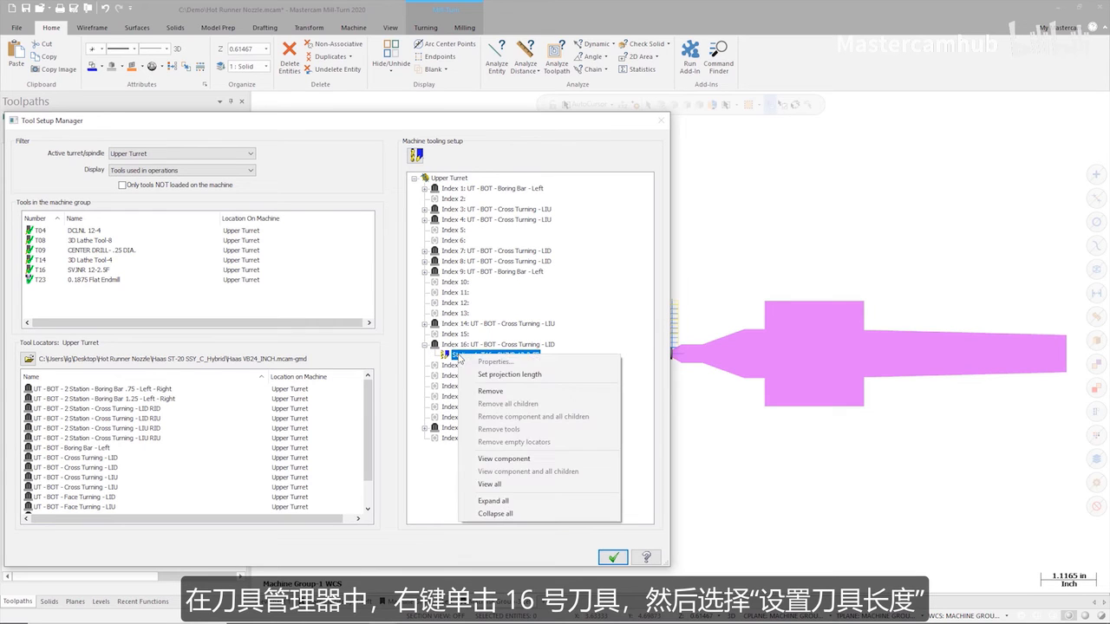
left_click(492, 375)
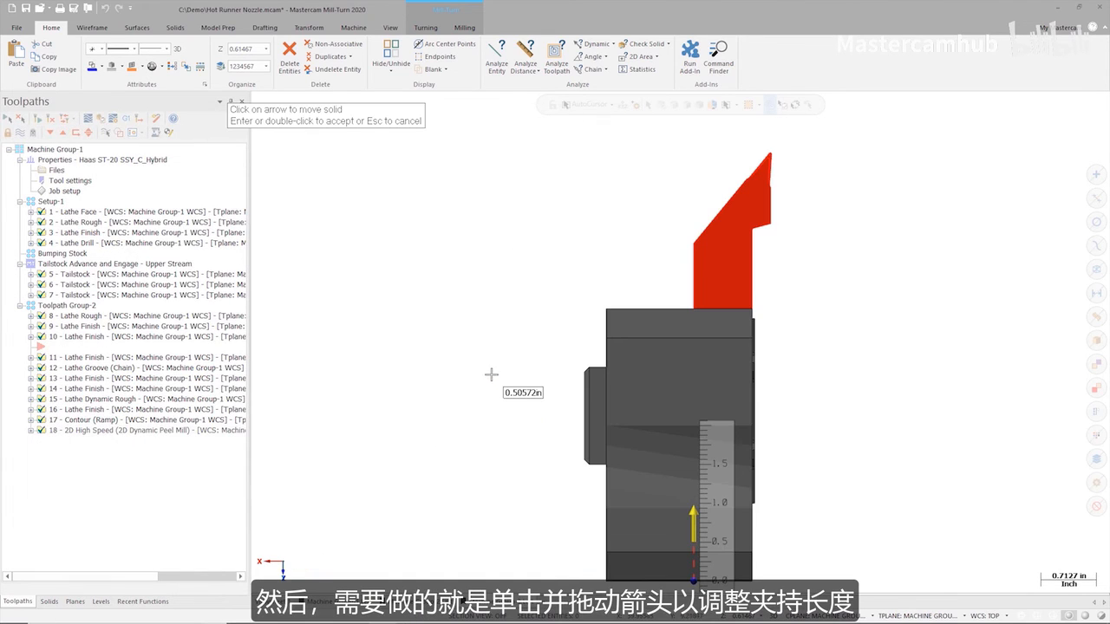
left_click(693, 520)
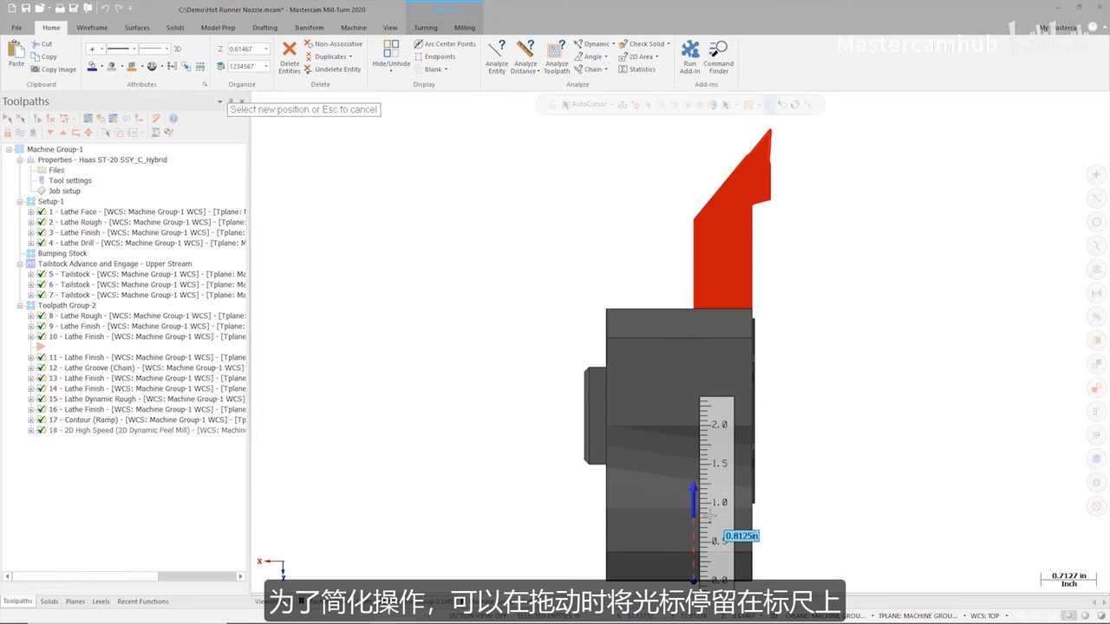
left_click(710, 502)
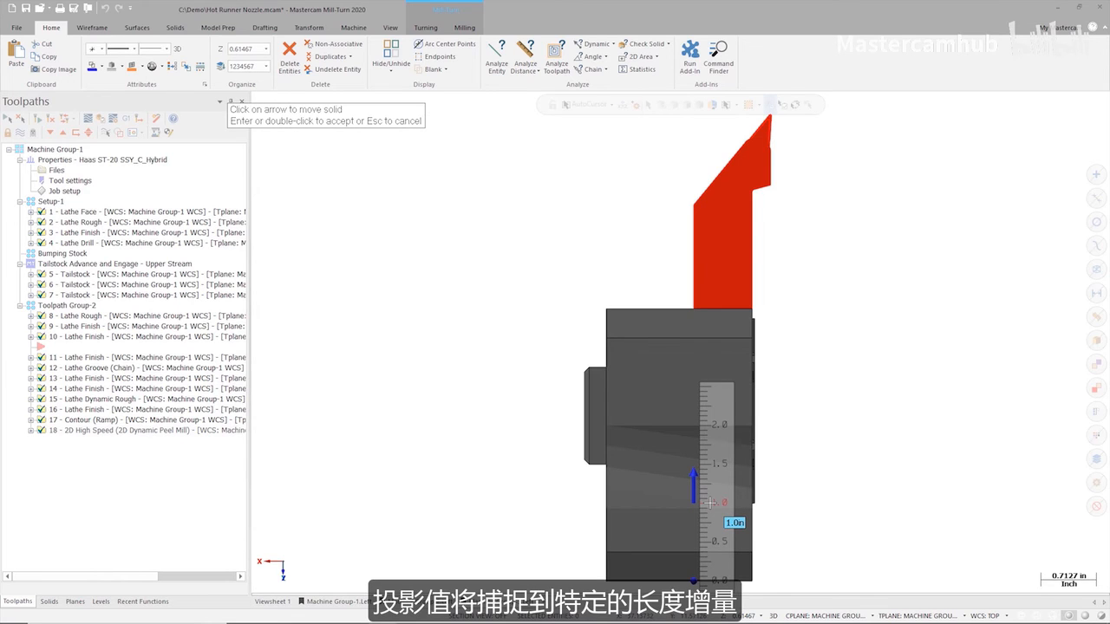
key("Return")
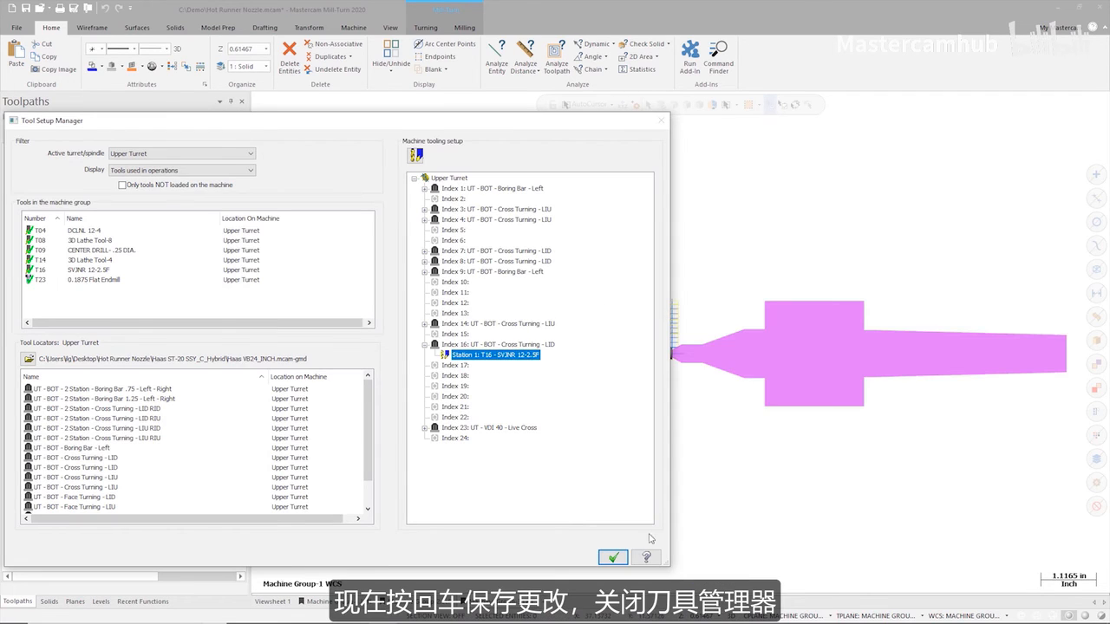
left_click(612, 558)
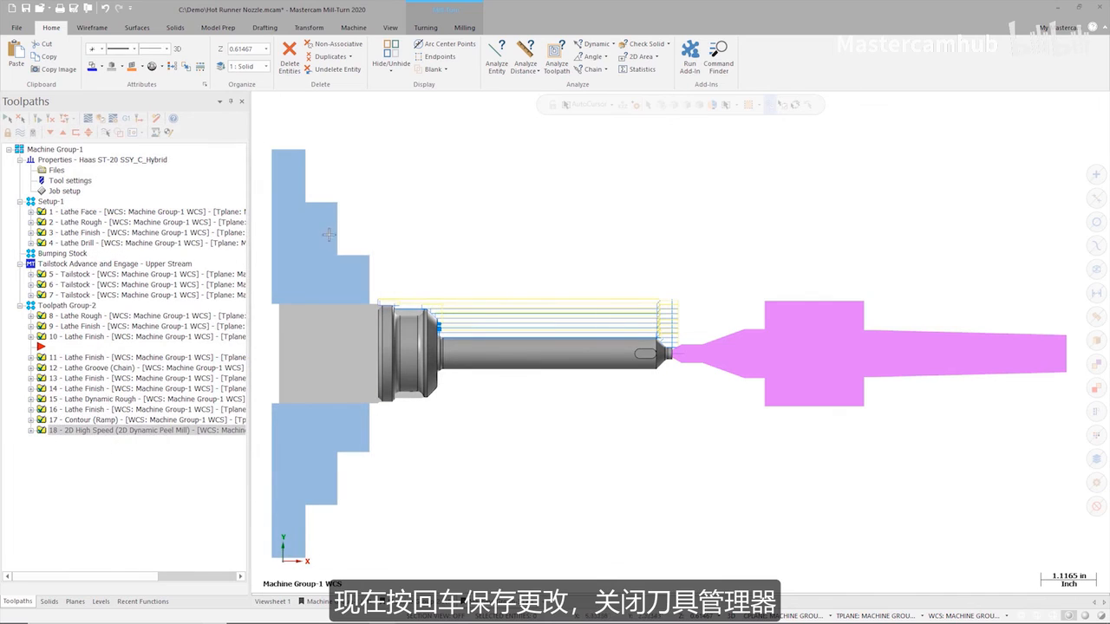
Process all Machine Group-1 operations again for the Code Expert Sync Manager
left_click(128, 119)
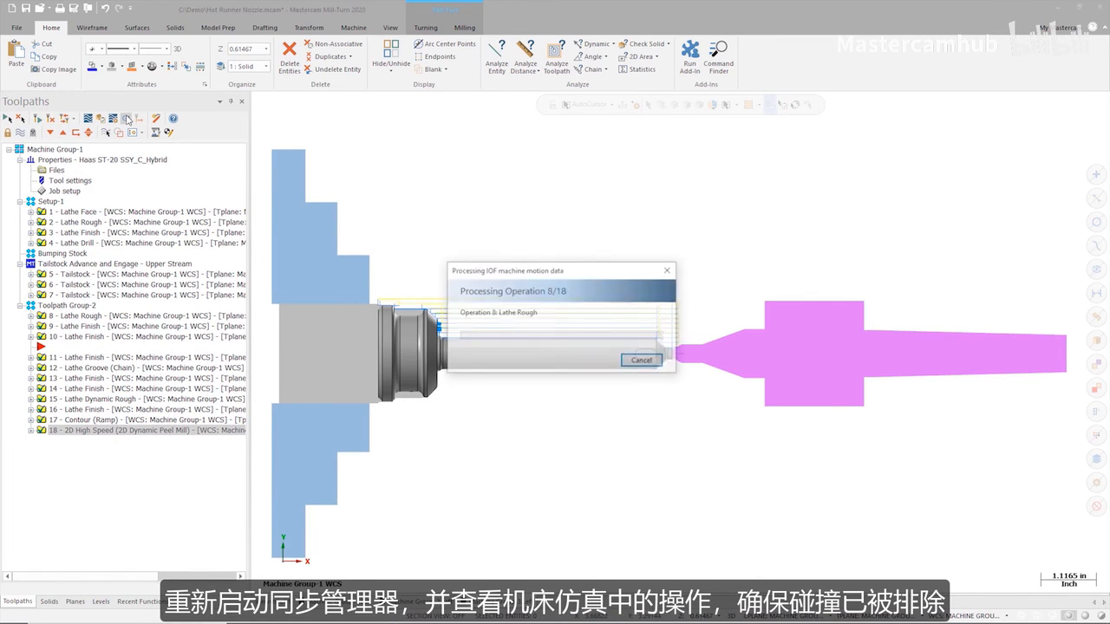